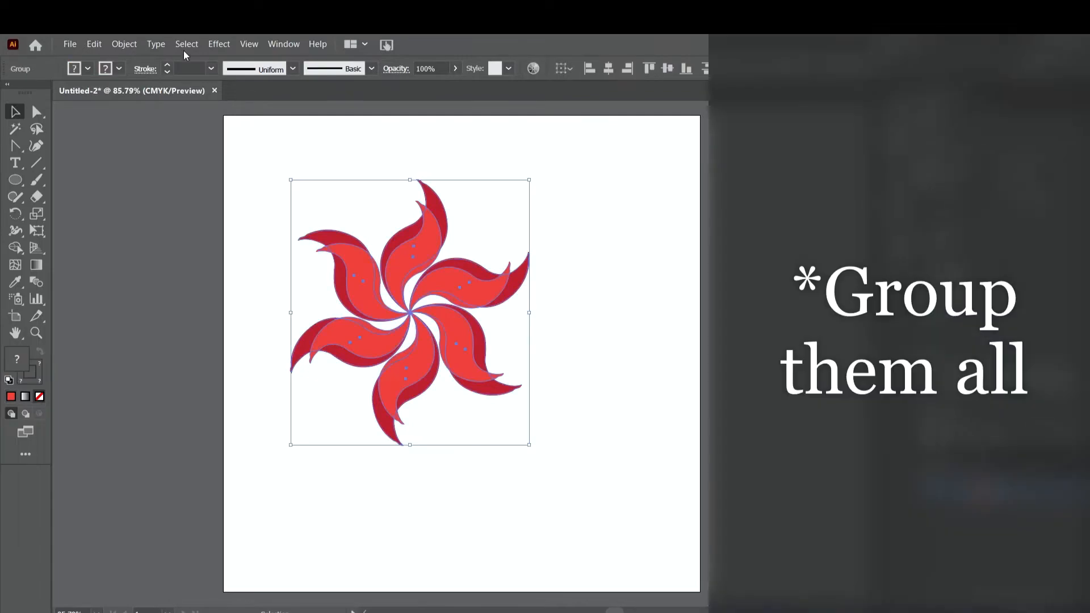
Group all the petals and scale the flower down to about 75.5 pt wide by 83.9 pt high
click(124, 44)
click(146, 104)
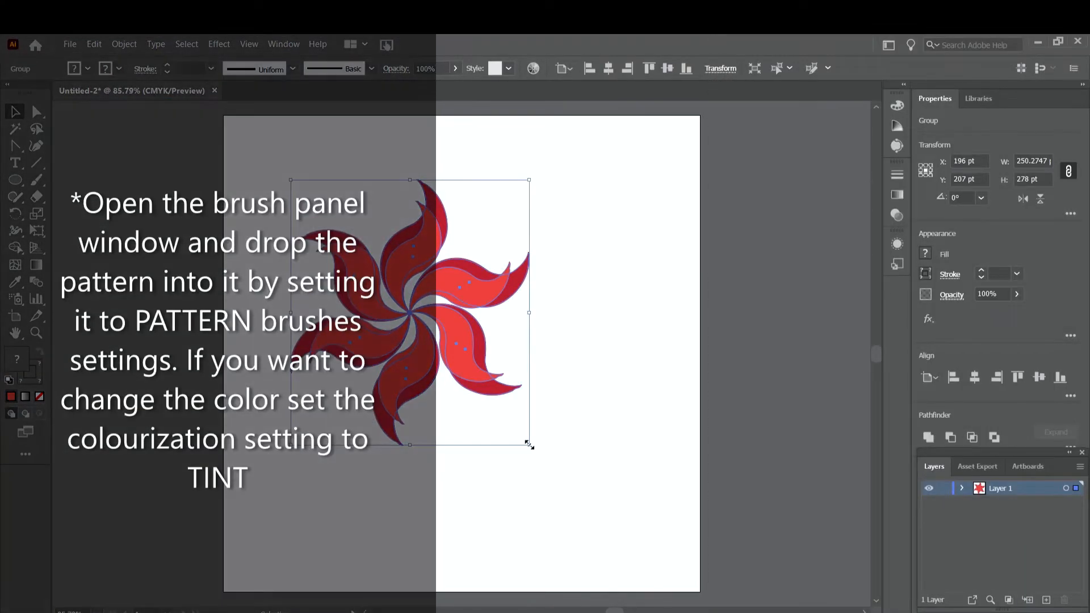
drag(529, 445, 448, 363)
Create a pattern brush from the flower group with the default options, and move the flower off the artboard
click(283, 44)
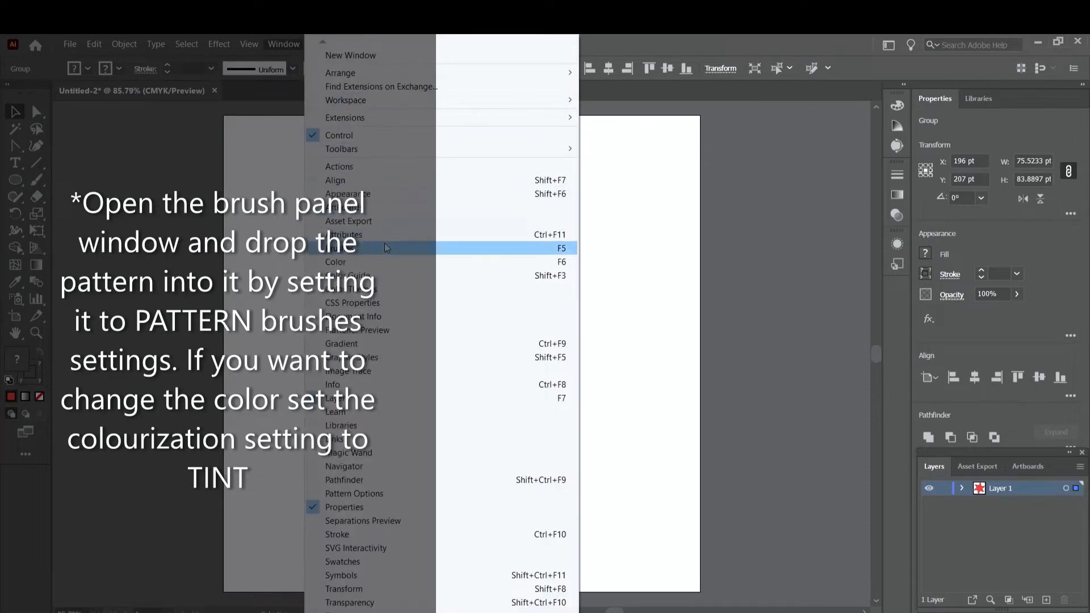
click(340, 248)
drag(791, 264, 792, 357)
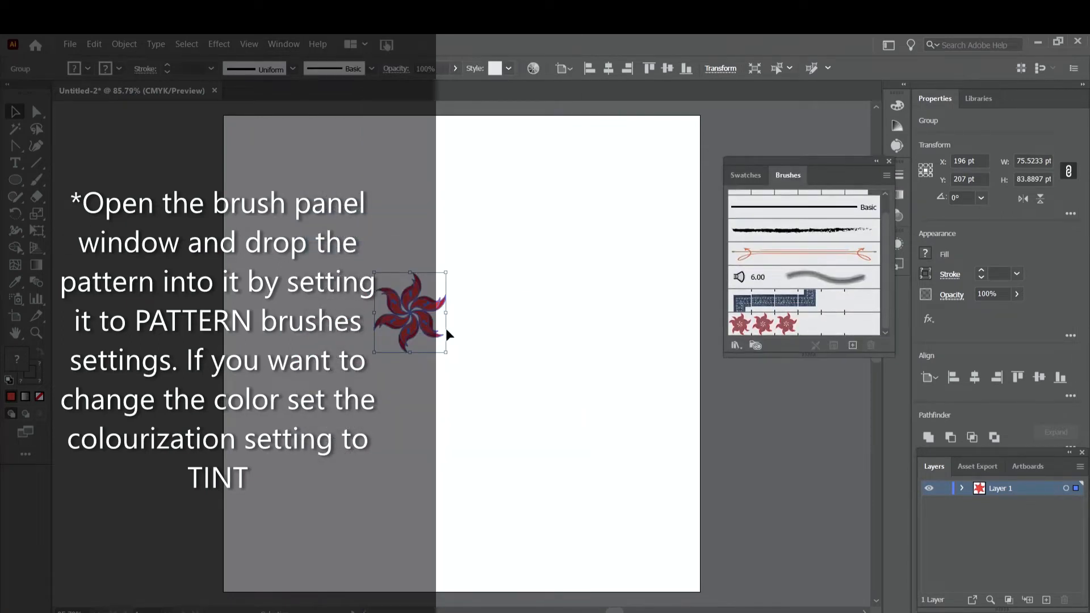
mouse_move(426, 302)
mouse_down()
mouse_move(568, 368)
mouse_move(718, 349)
mouse_up()
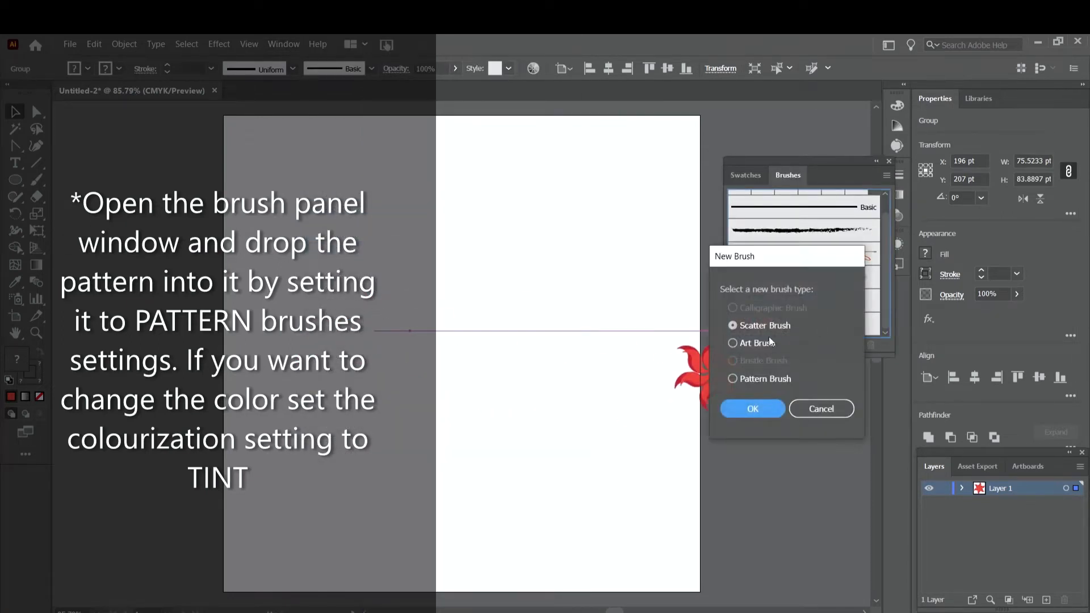
click(732, 379)
click(748, 413)
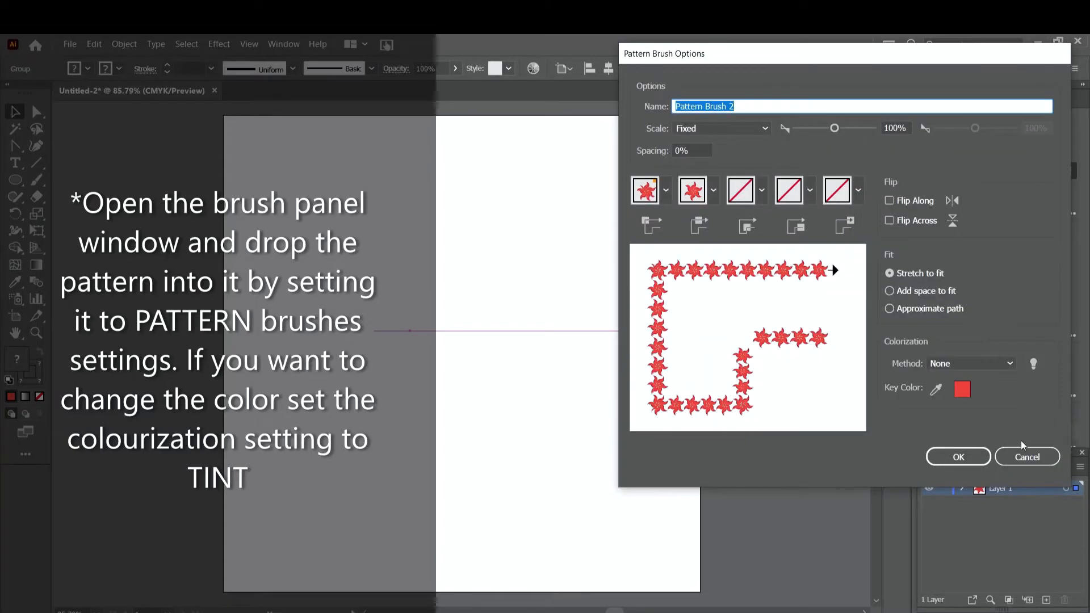
click(961, 456)
drag(408, 312, 787, 409)
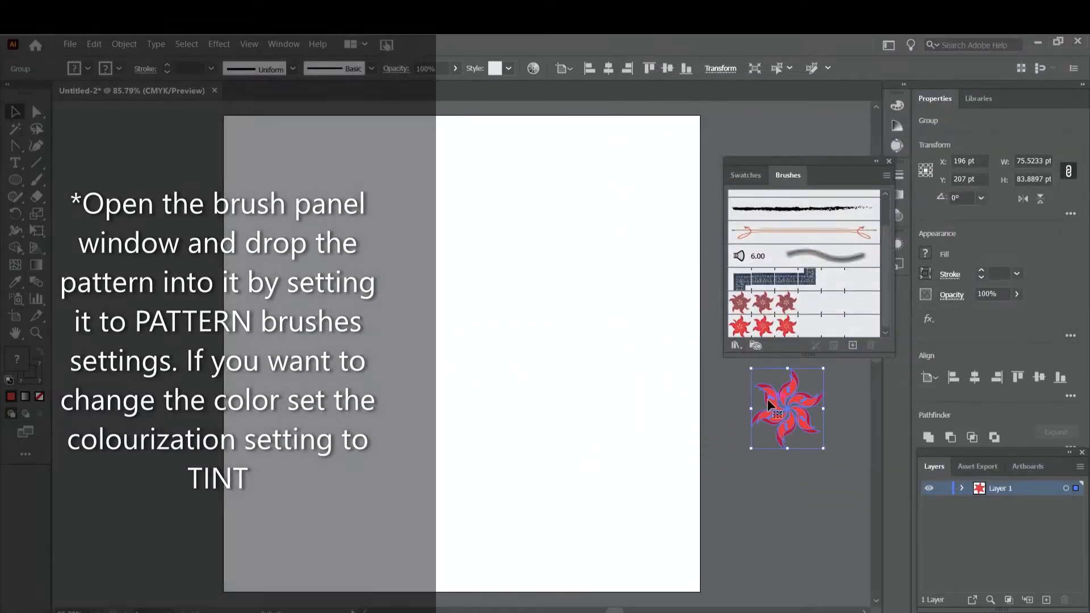
Draw a circle about 171 pt in diameter with no fill and apply the bright red flower pattern brush to its stroke
click(16, 180)
click(86, 214)
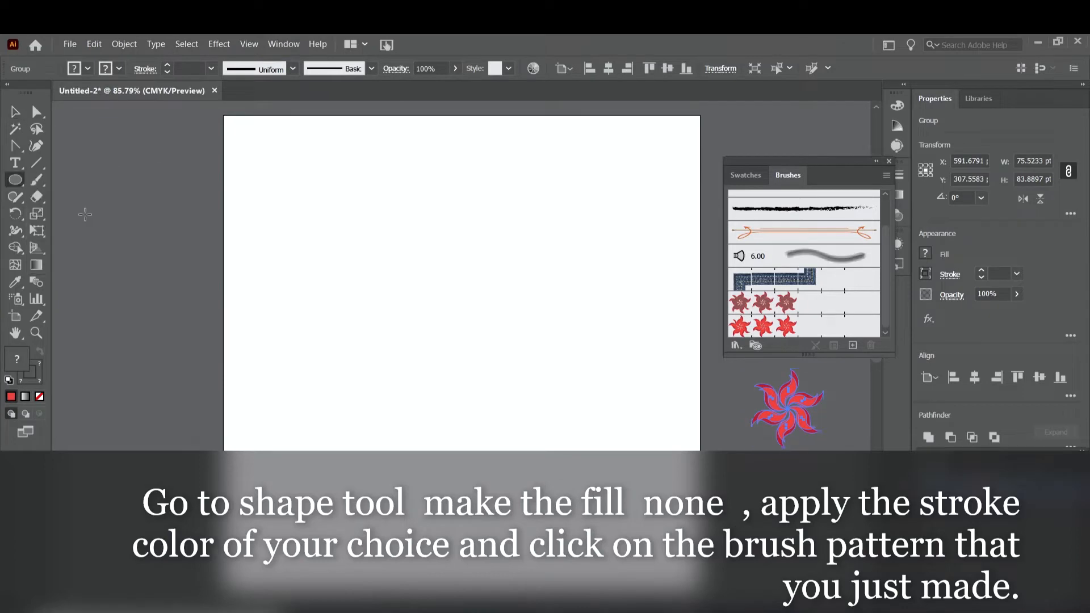
drag(348, 221, 423, 303)
click(88, 69)
click(9, 98)
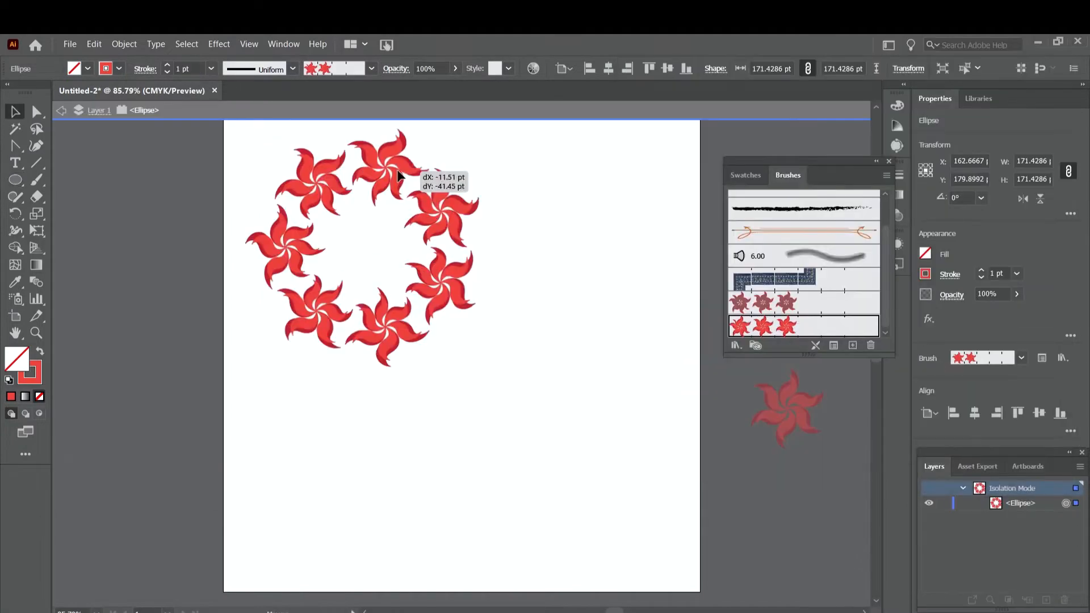
Draw a square around the lower middle of the artboard using the same flower pattern brush stroke and no fill
click(15, 179)
click(85, 179)
drag(417, 387, 542, 511)
Move the flower circle off the artboard to its right and shift the flower square upward
key(v)
drag(324, 142, 753, 386)
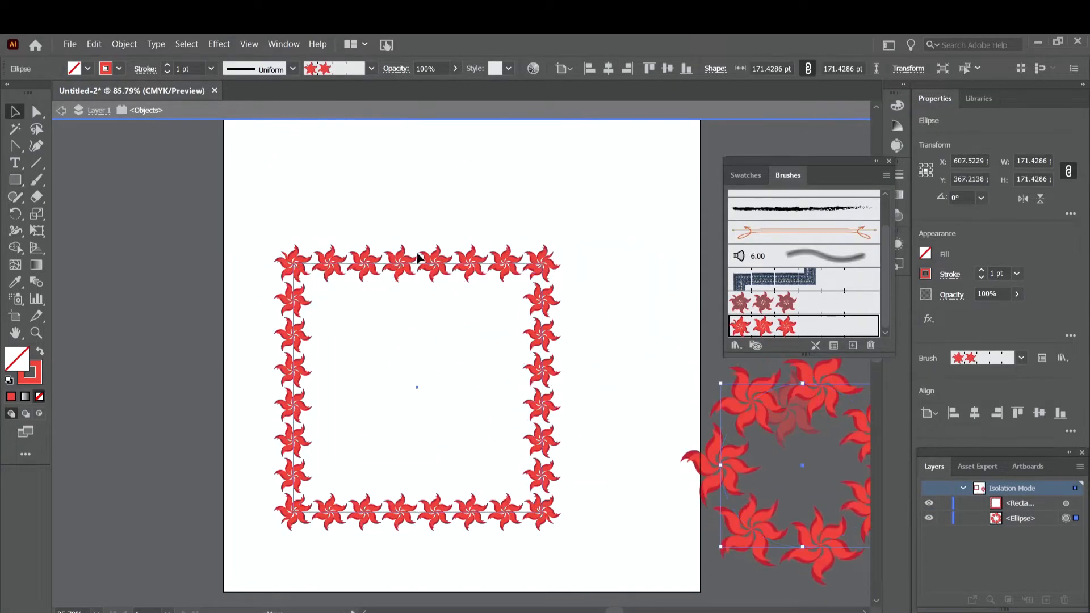
drag(419, 253, 418, 205)
click(238, 304)
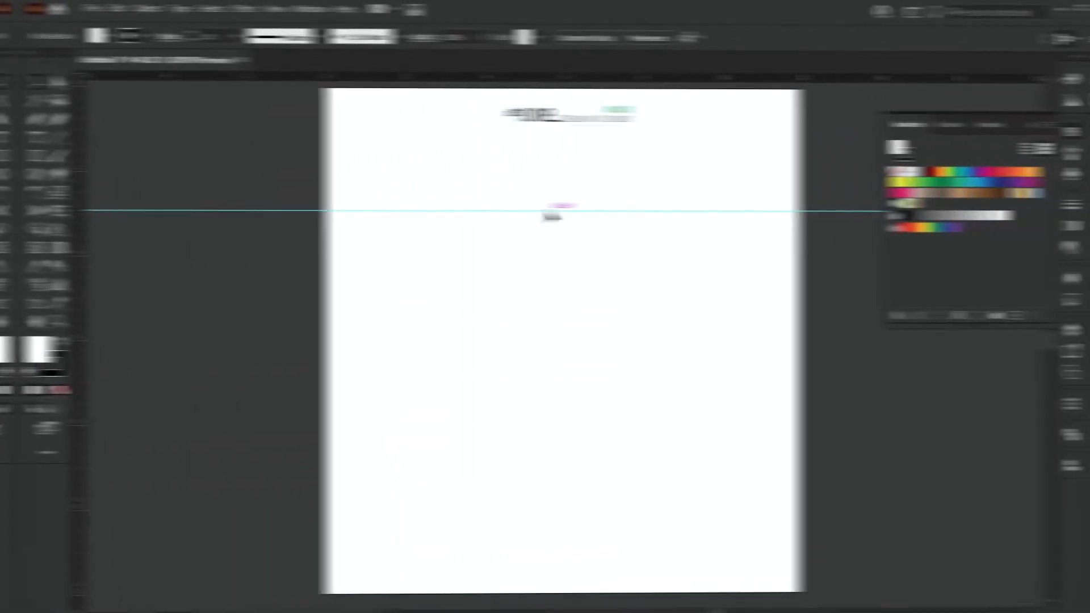
Unlock the guides and centre one horizontal and one vertical guide on the artboard
right_click(525, 213)
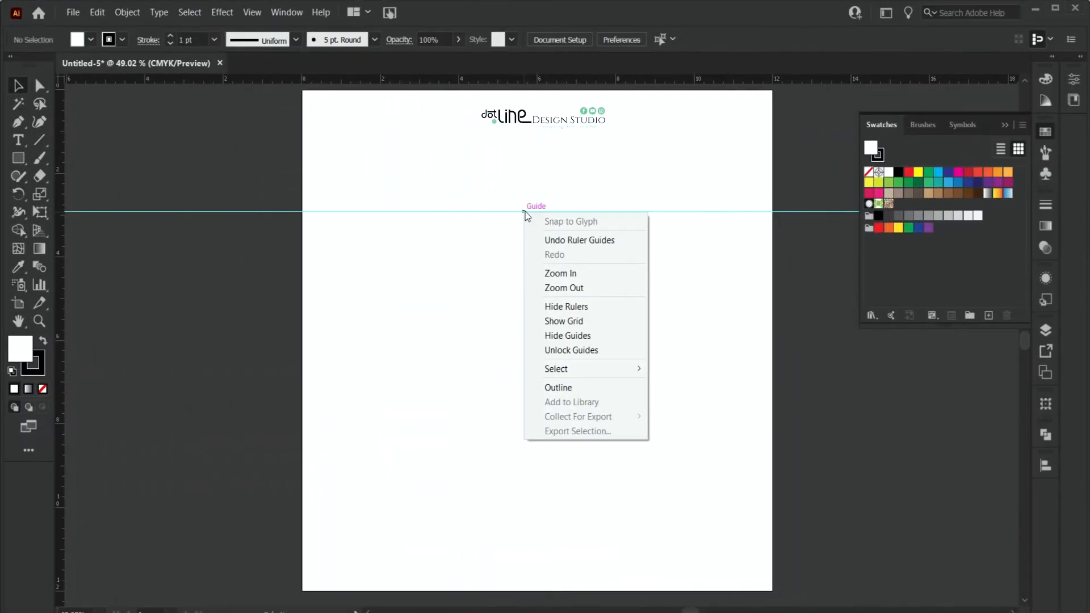
click(576, 349)
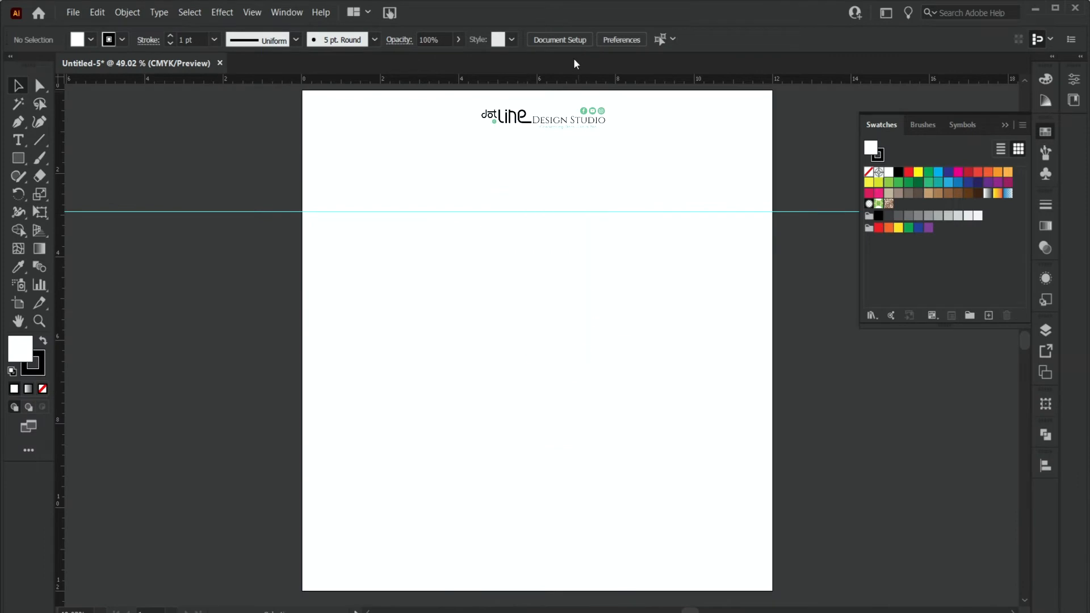
click(516, 211)
click(670, 40)
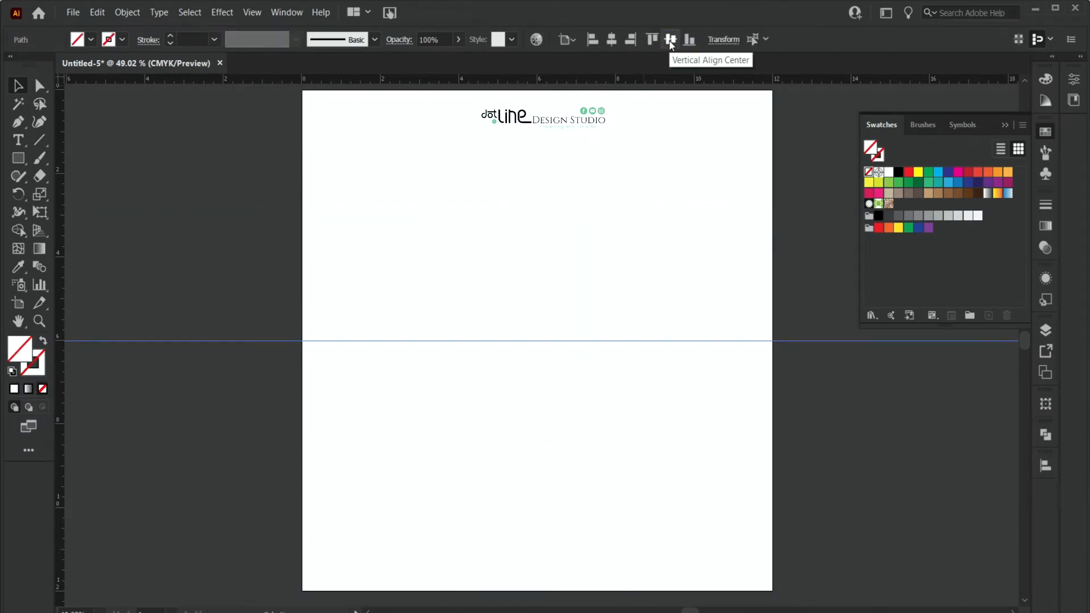
drag(60, 275, 169, 274)
click(612, 40)
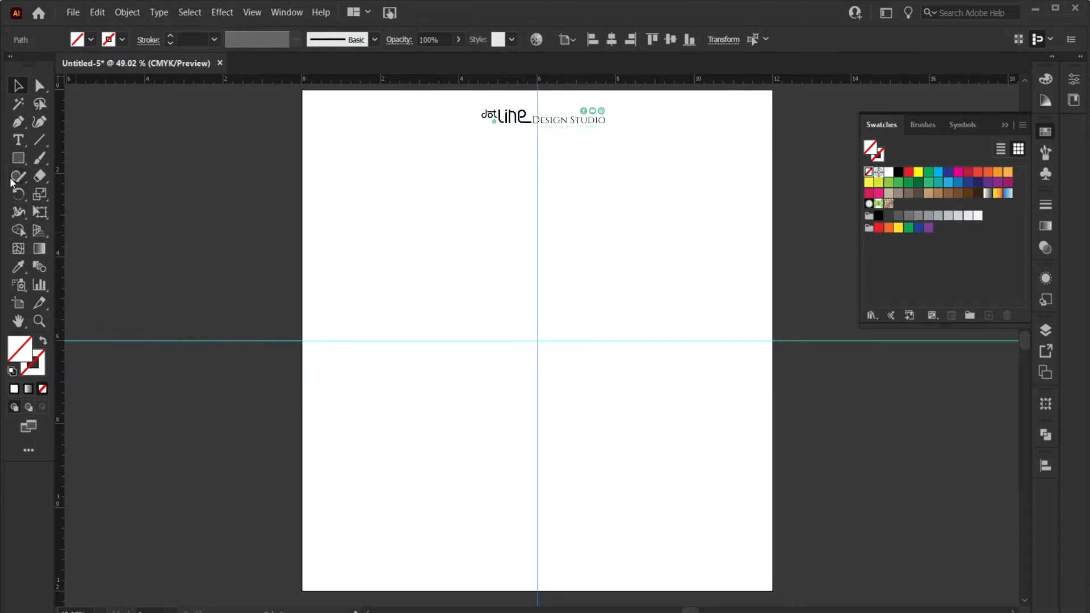
Create a rectangle 2 in wide and 3 in high on the canvas left of the artboard
drag(18, 158, 72, 159)
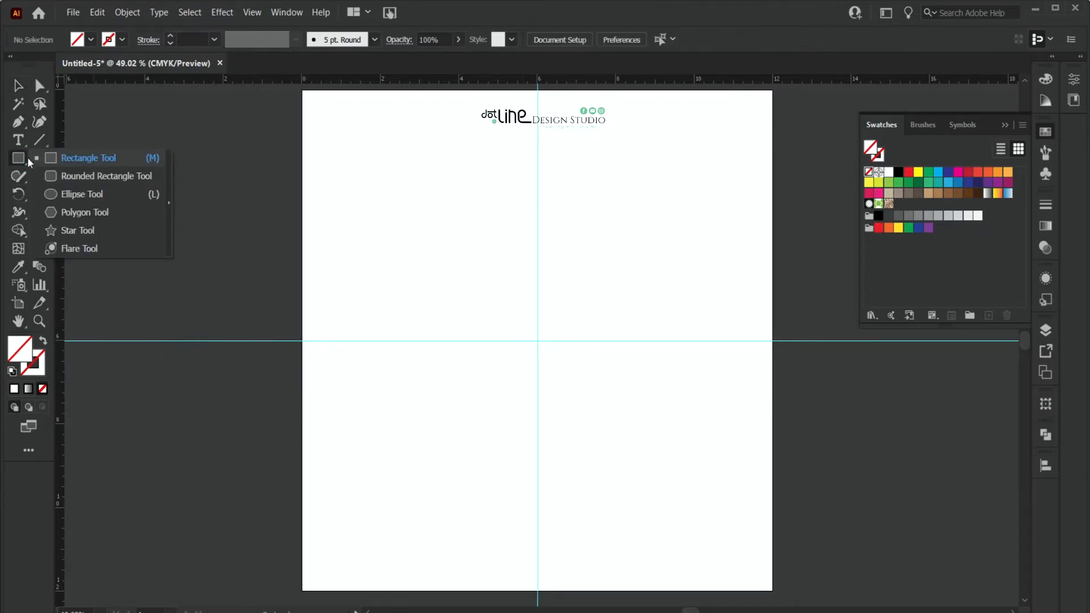
click(22, 85)
drag(32, 154, 75, 157)
click(160, 165)
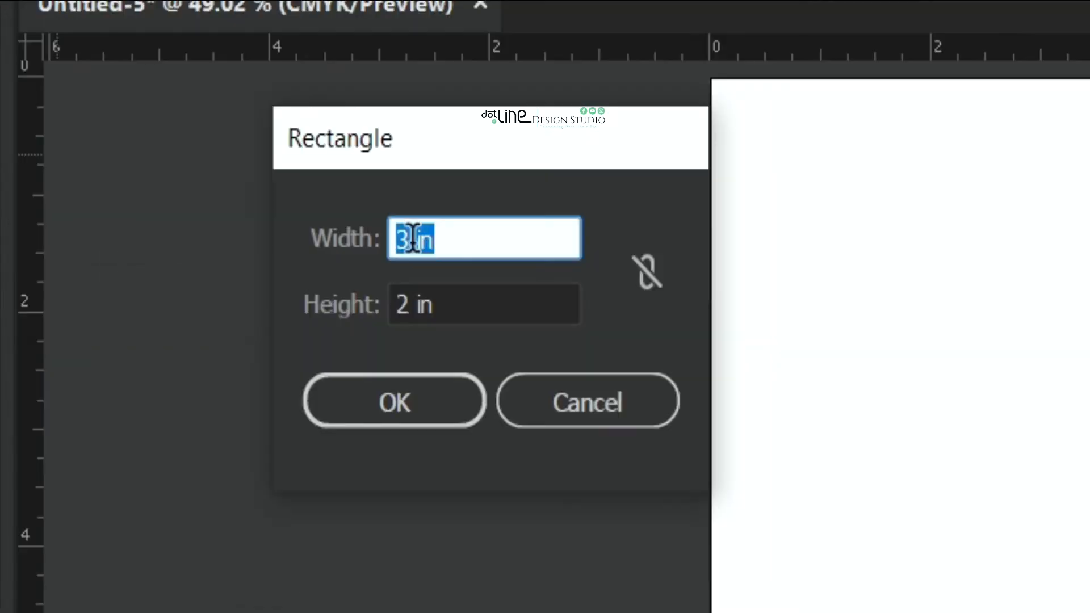
drag(201, 144, 175, 149)
key(BackSpace)
text(2)
drag(408, 304, 389, 303)
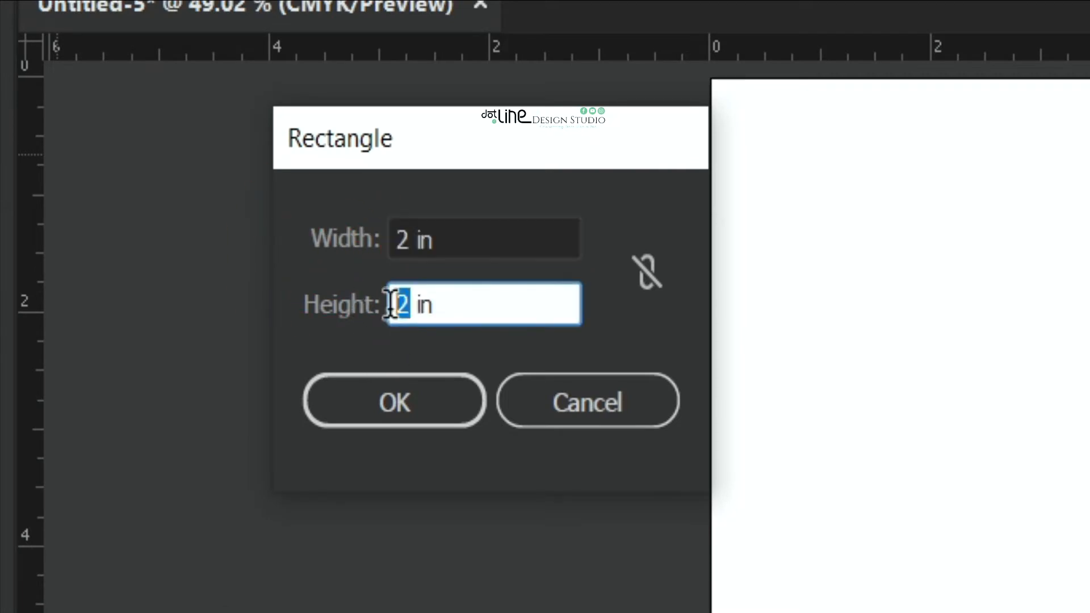
key(BackSpace)
text(3)
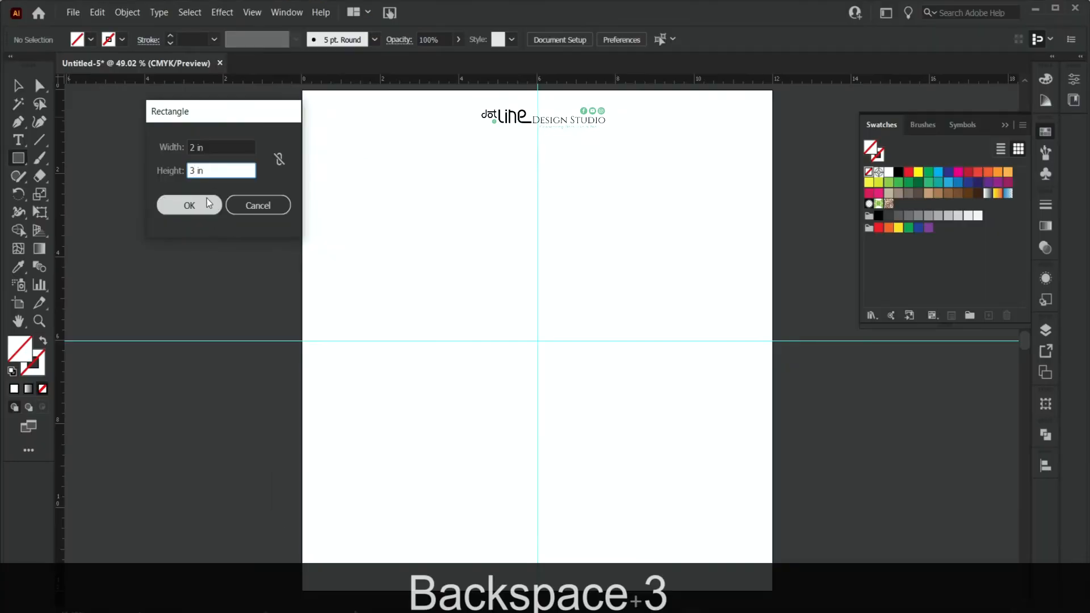
click(193, 203)
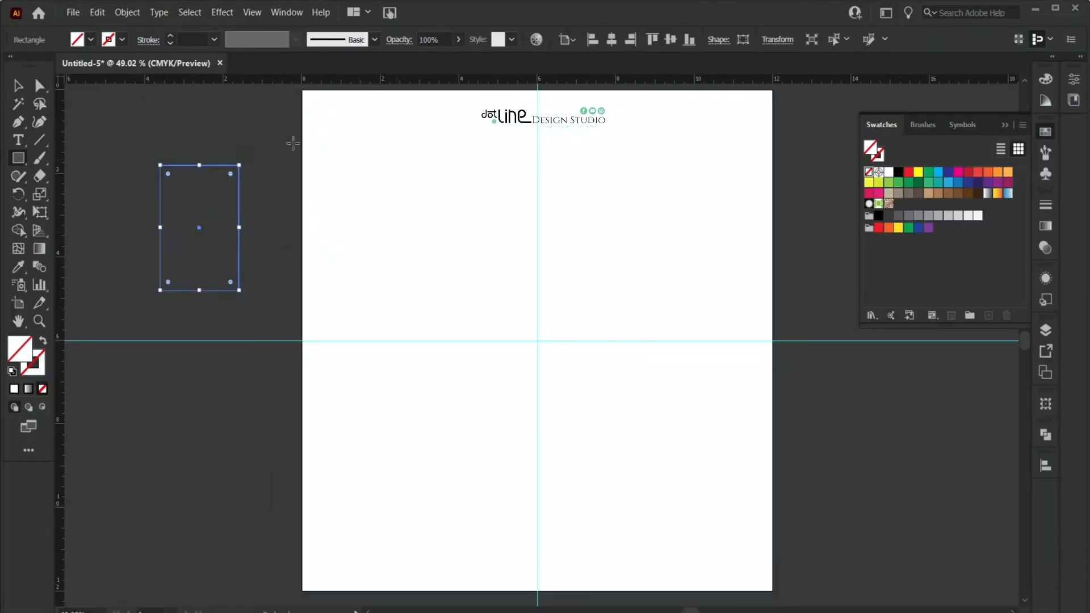
Give the rectangle a black stroke and a medium grey fill
click(123, 40)
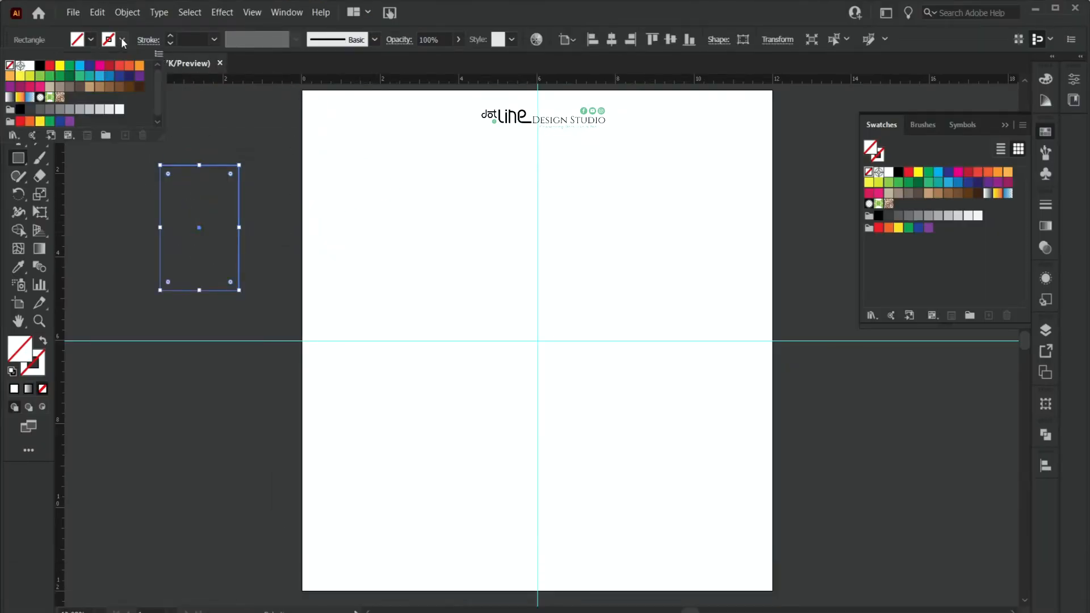
click(40, 67)
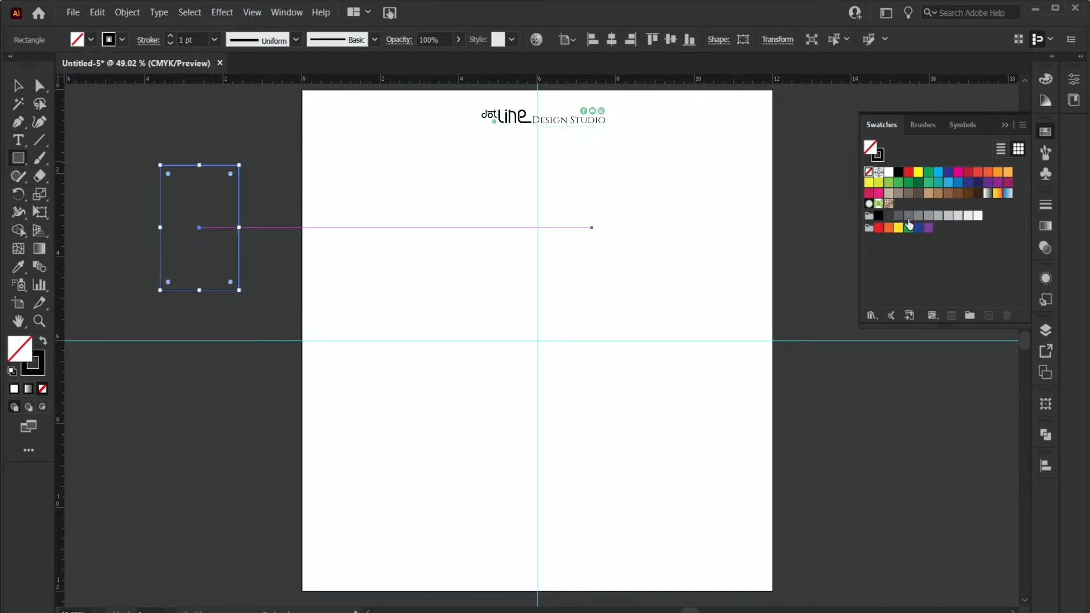
click(908, 217)
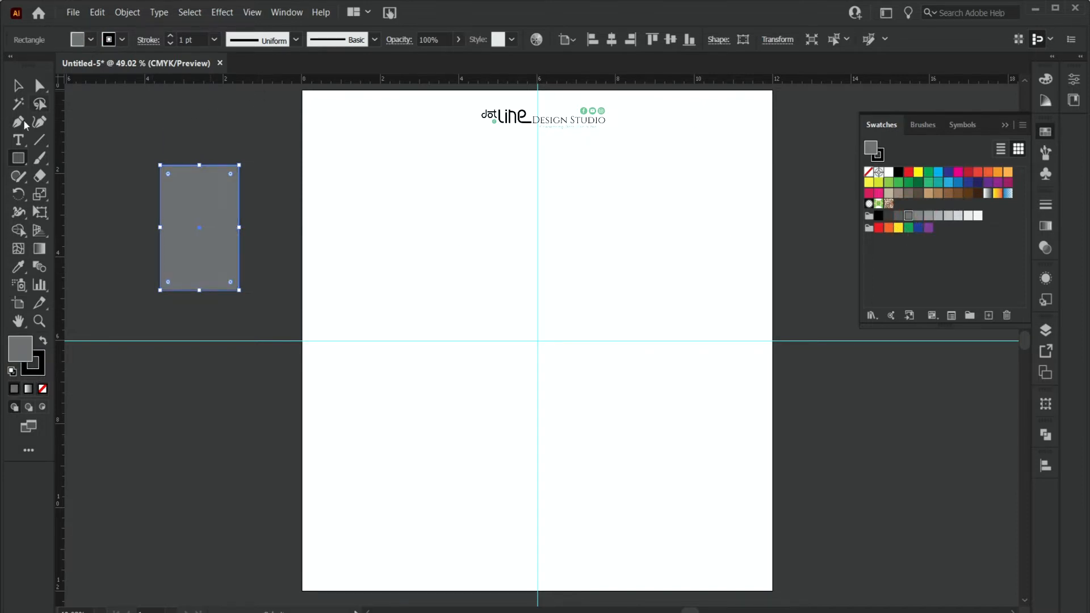
Centre the grey rectangle vertically and horizontally on the artboard and deselect it
click(670, 39)
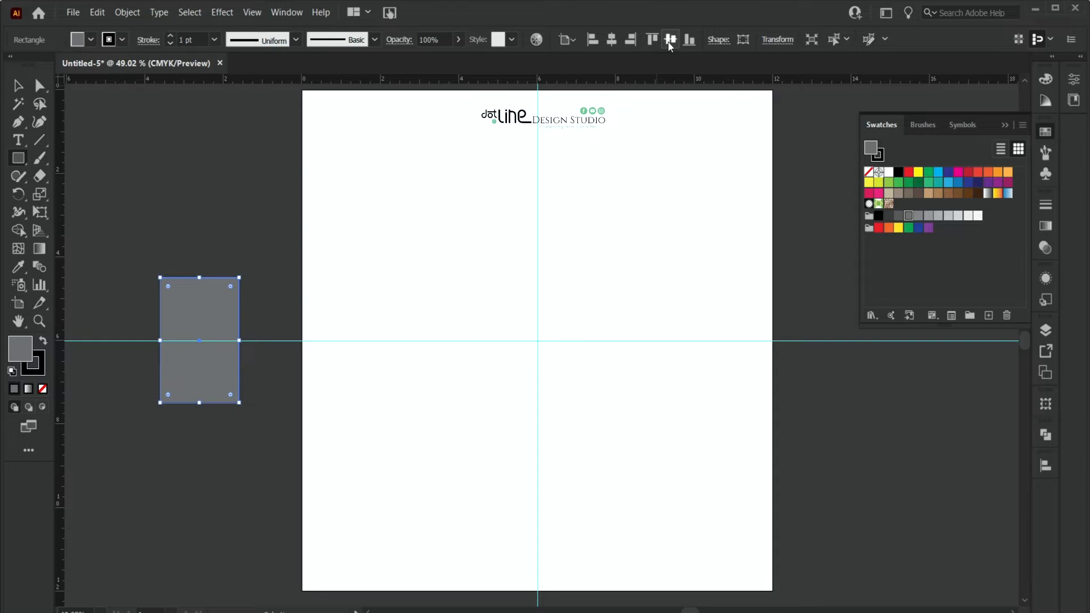
click(611, 40)
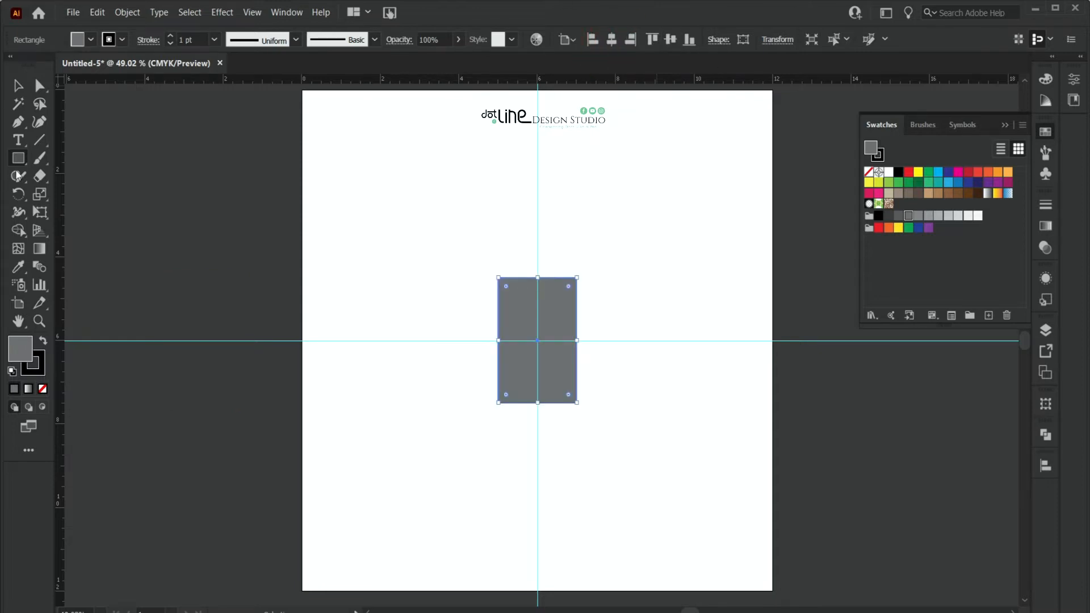
click(18, 87)
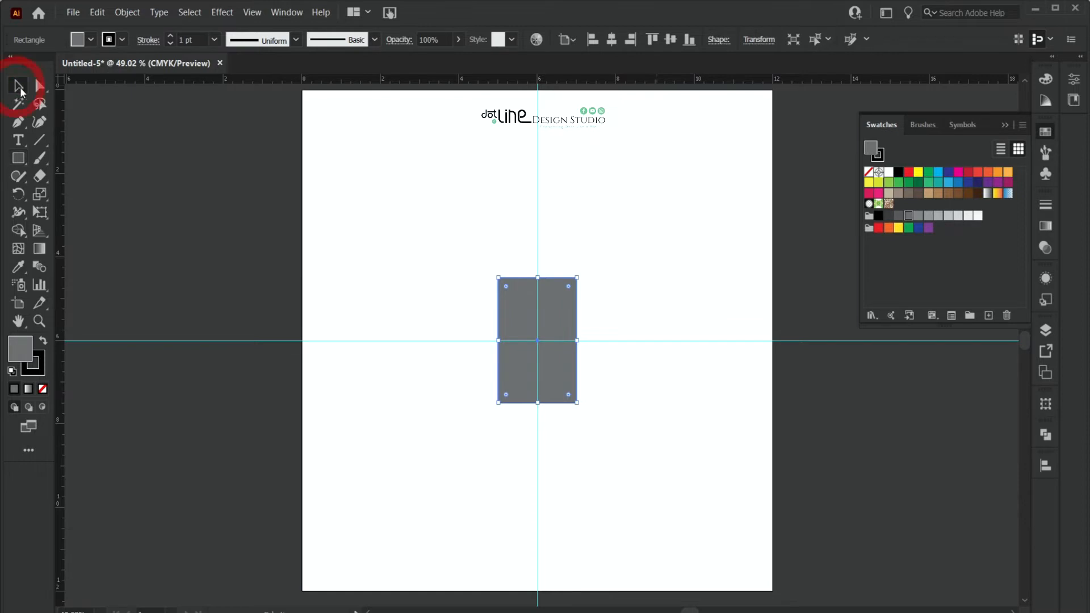
click(446, 176)
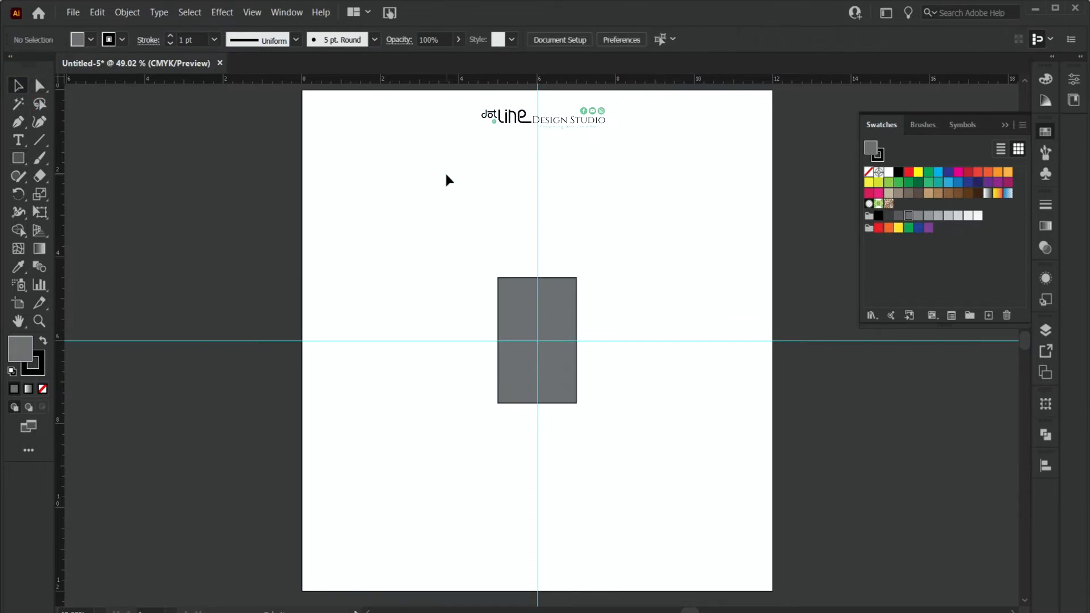
Create a 4 in by 4 in circle and move it up and left, clear of the grey rectangle
click(21, 158)
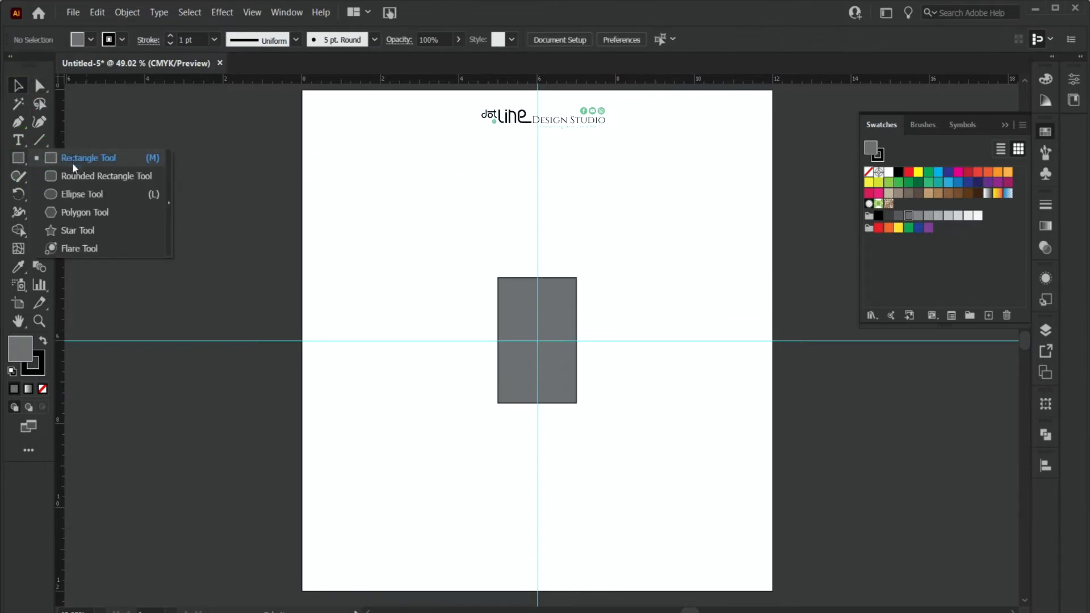
click(81, 195)
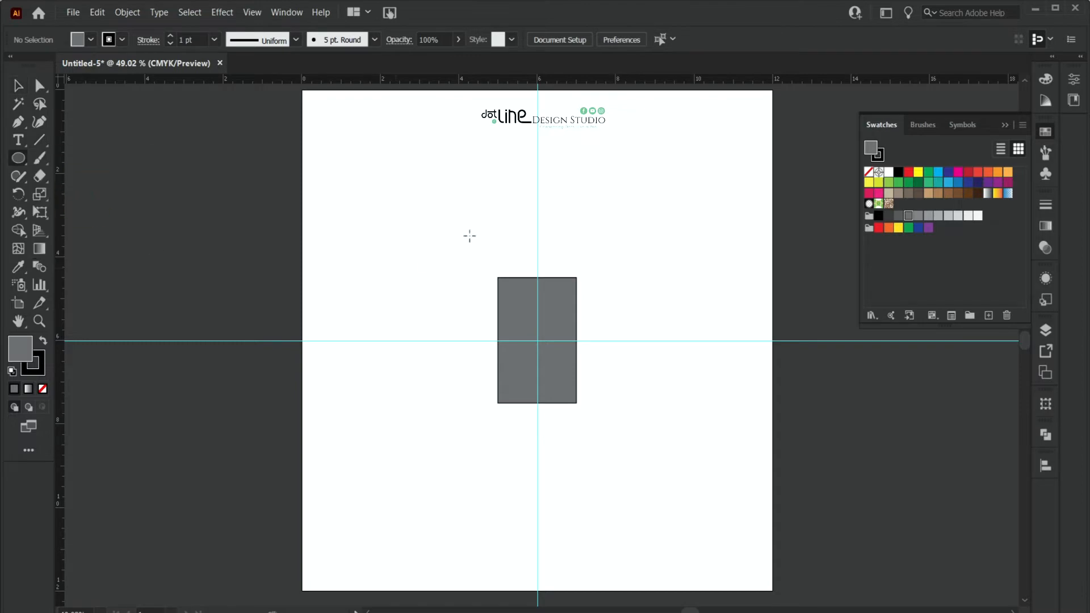
click(380, 187)
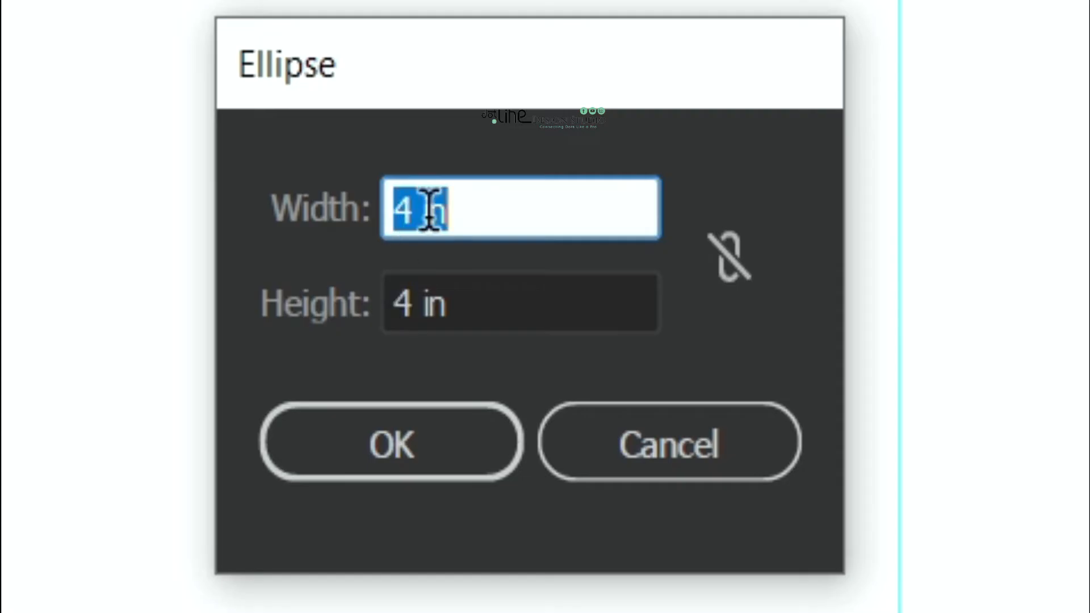
drag(491, 200, 397, 204)
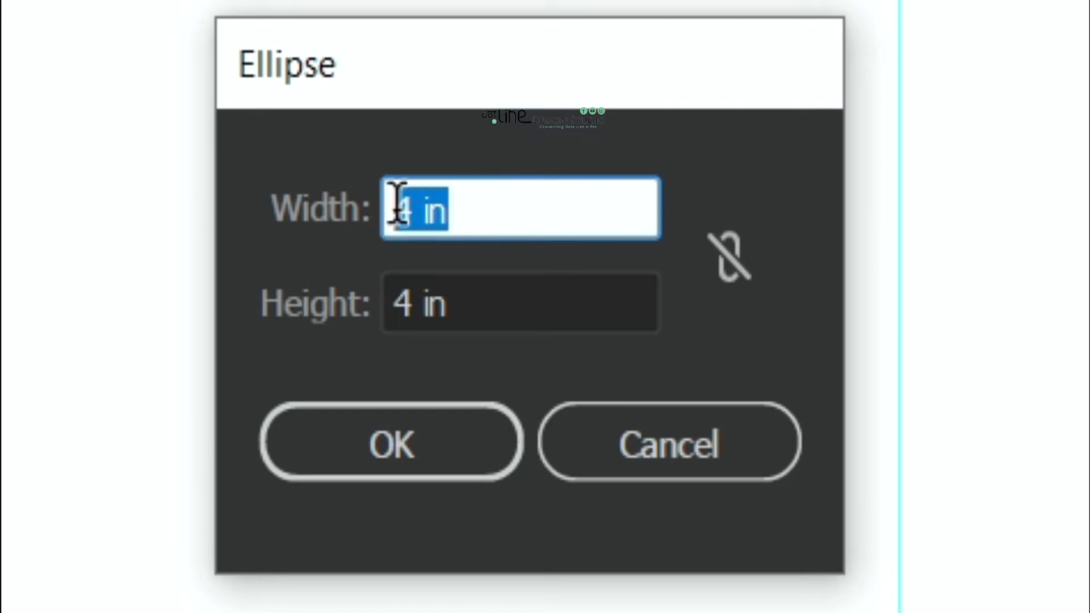
click(475, 294)
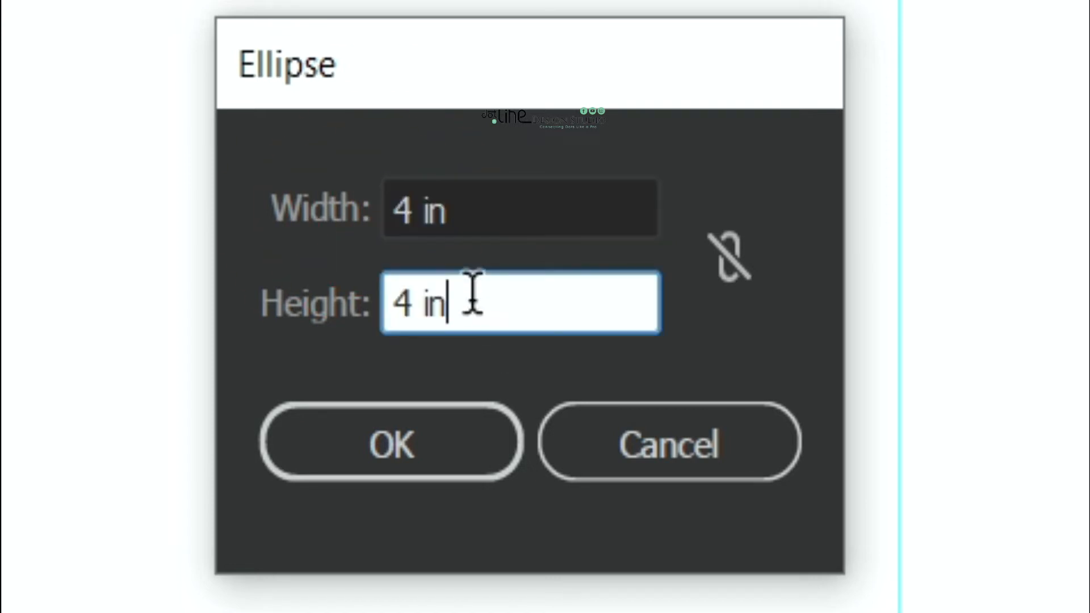
drag(473, 292, 401, 301)
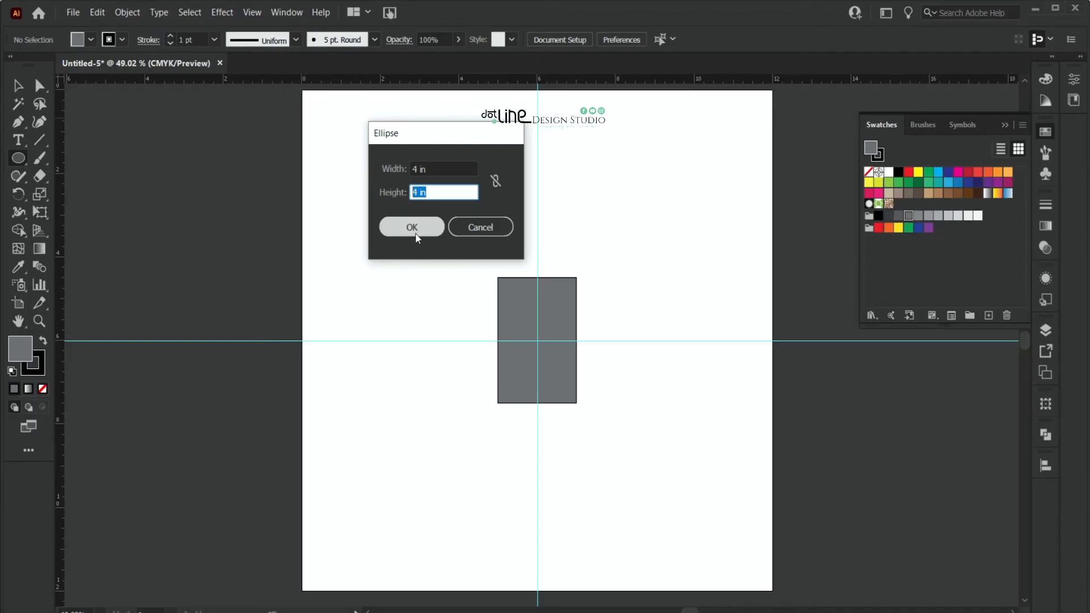
click(412, 227)
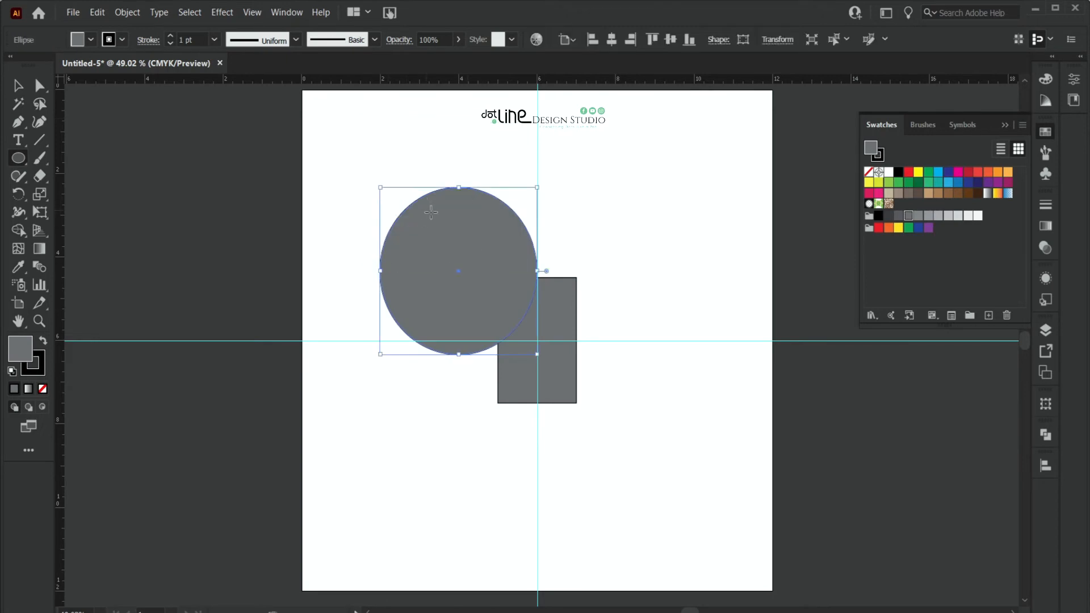
click(18, 87)
drag(495, 255, 438, 232)
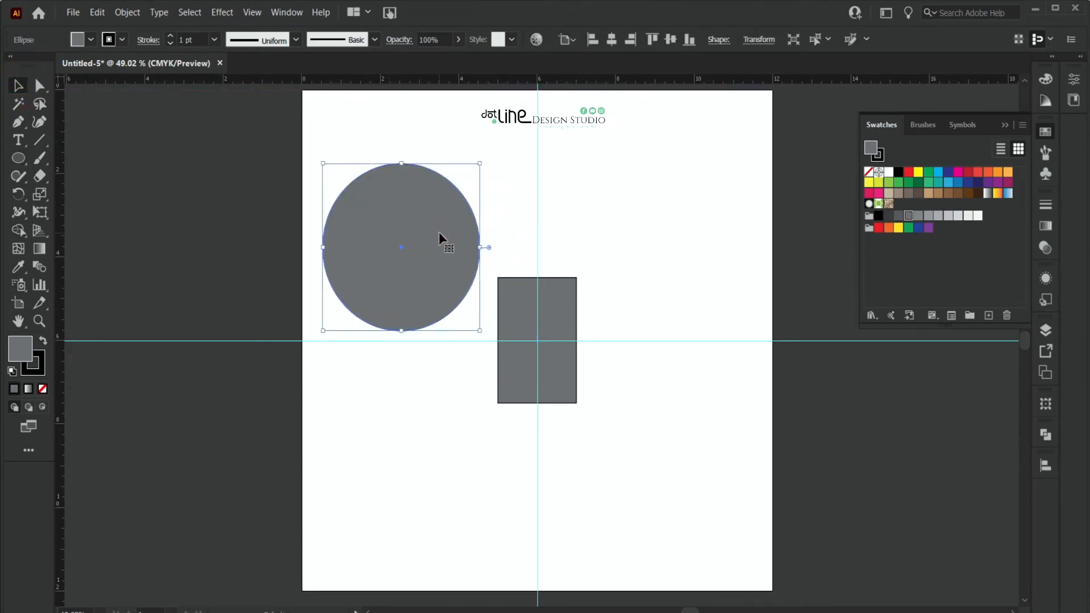
Draw a square from the circle's centre up and left, so it covers the circle's upper-left quarter and extends past its edge
click(25, 160)
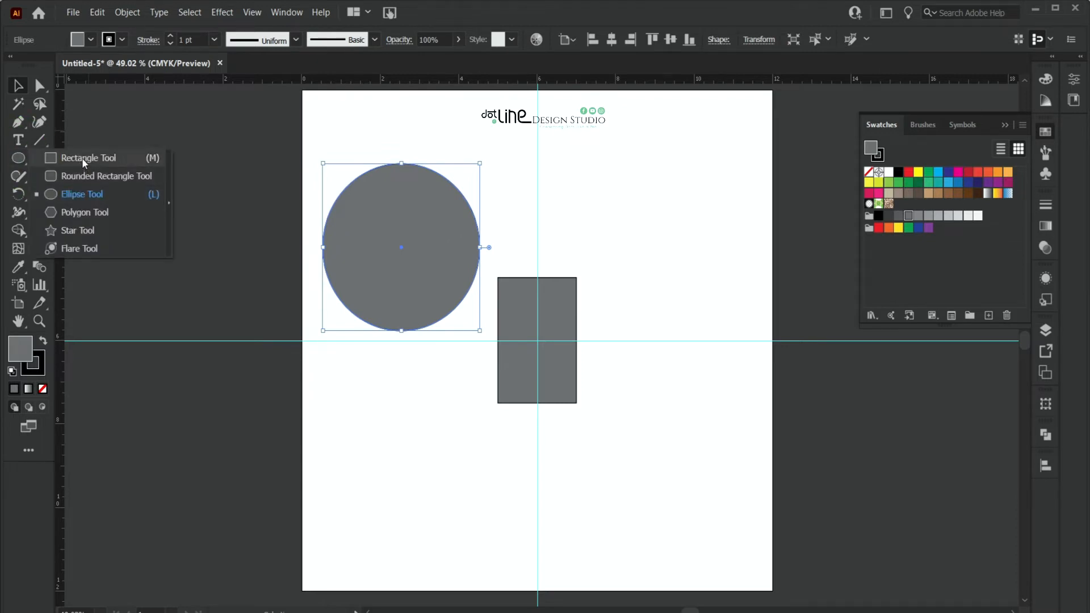
ctrl+click(260, 281)
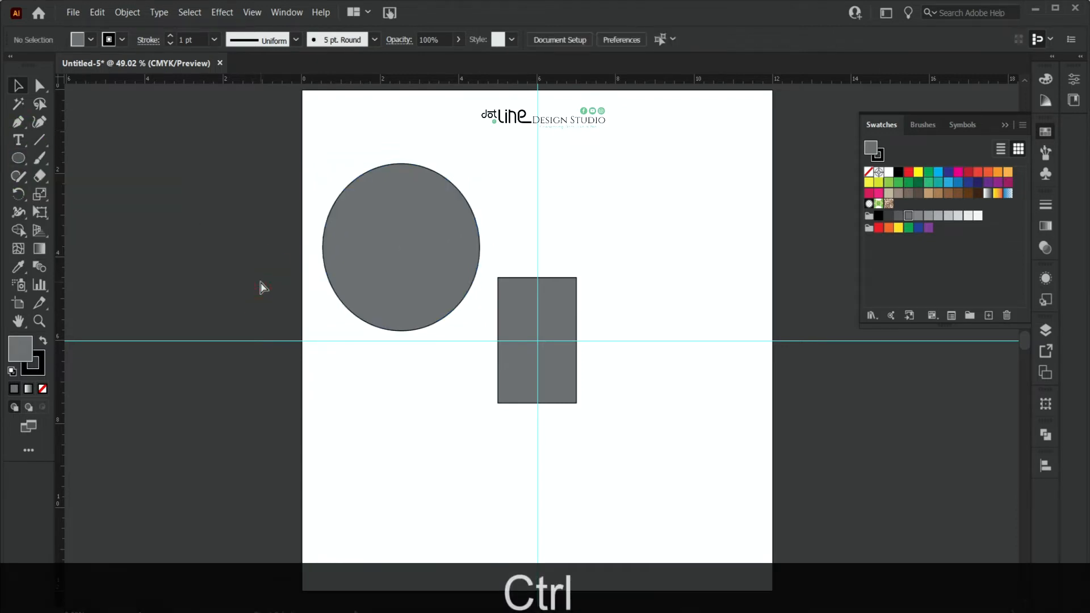
click(17, 161)
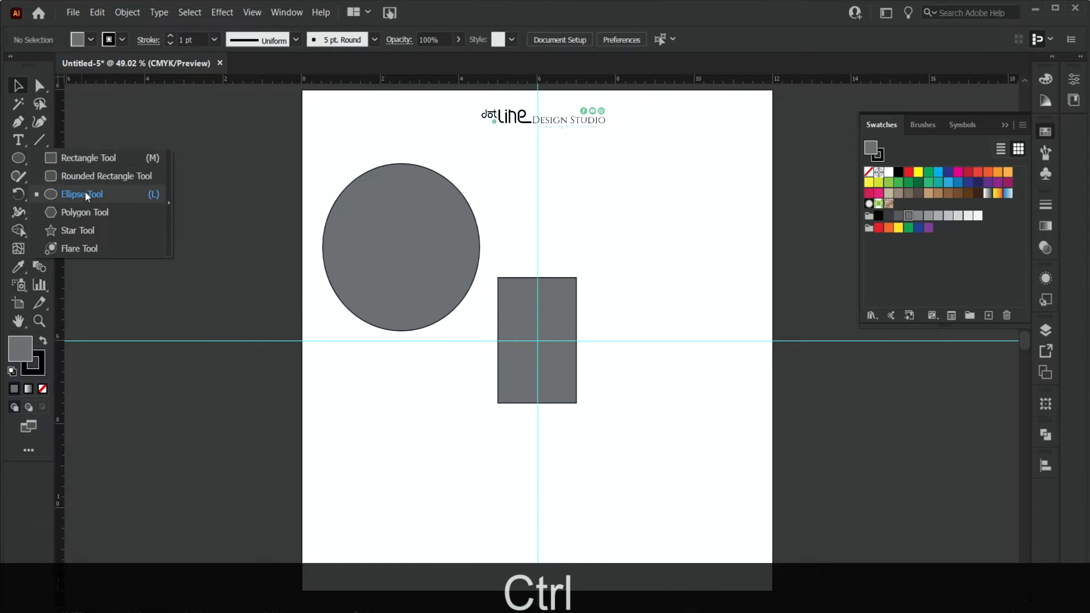
click(87, 159)
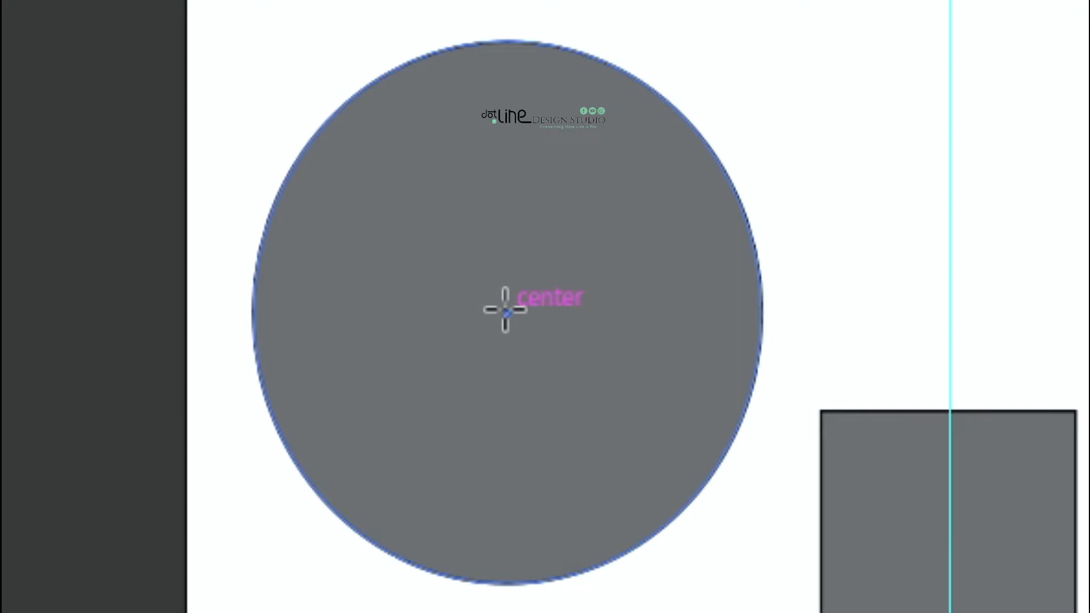
drag(506, 310, 297, 96)
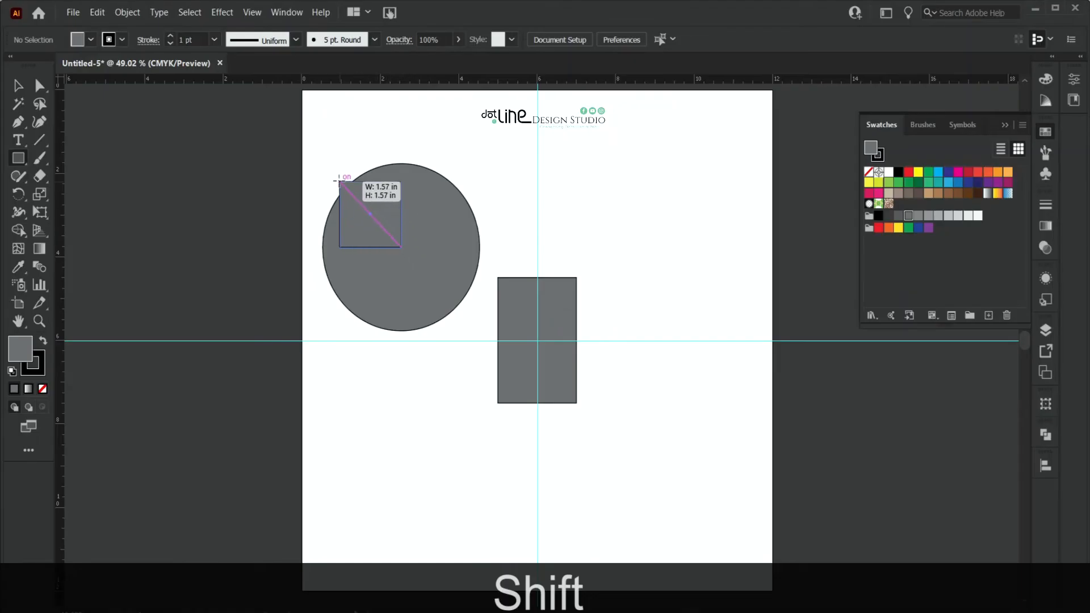
drag(339, 180, 284, 120)
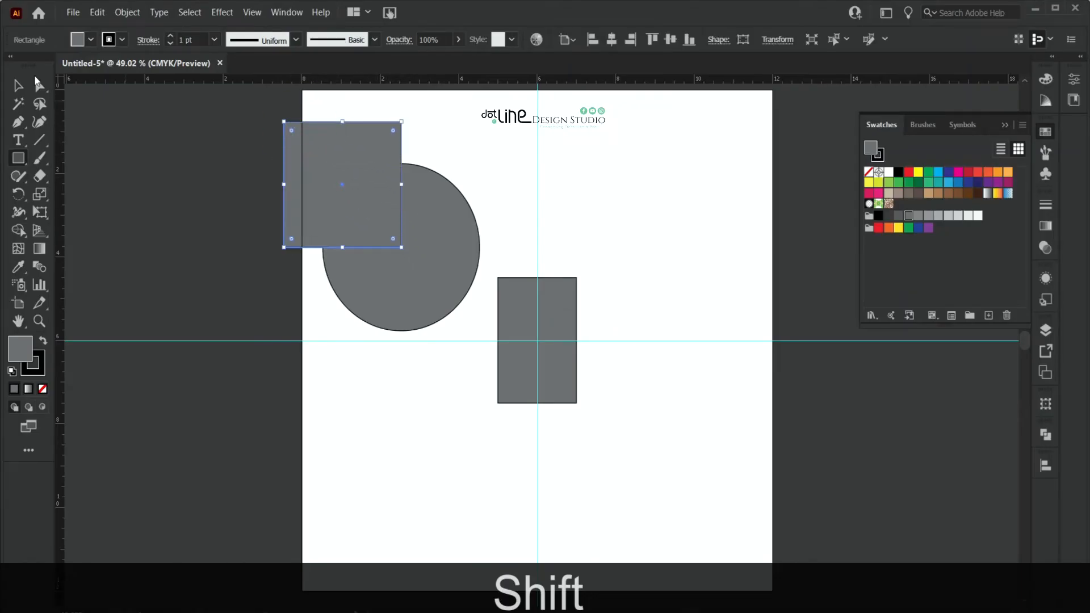
Reduce the square and circle to their overlapping quarter circle by removing the outer parts with the Shape Builder
click(18, 86)
click(220, 173)
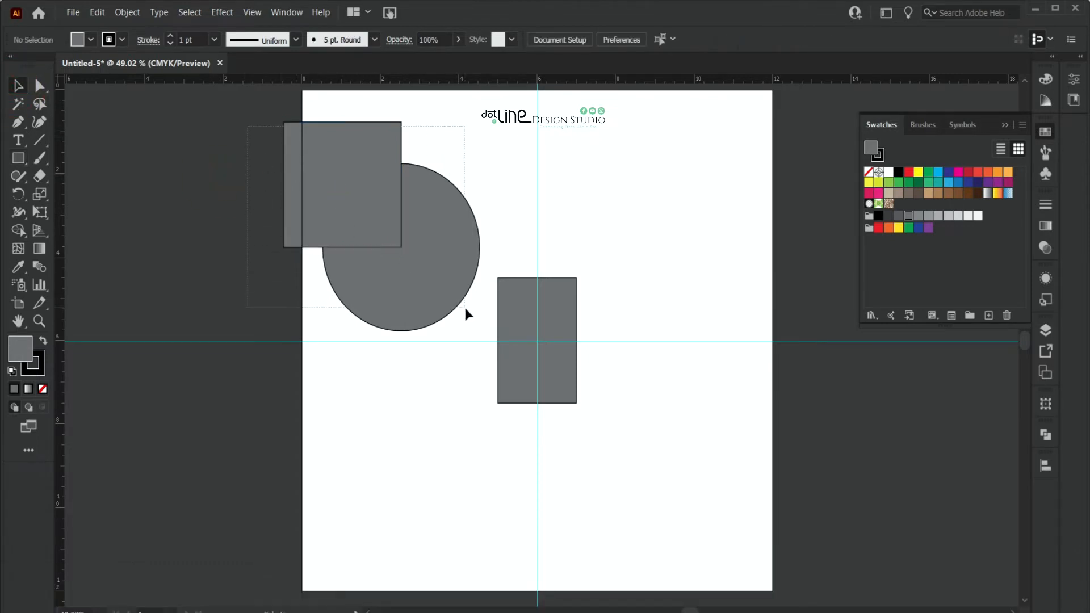
drag(466, 309, 465, 309)
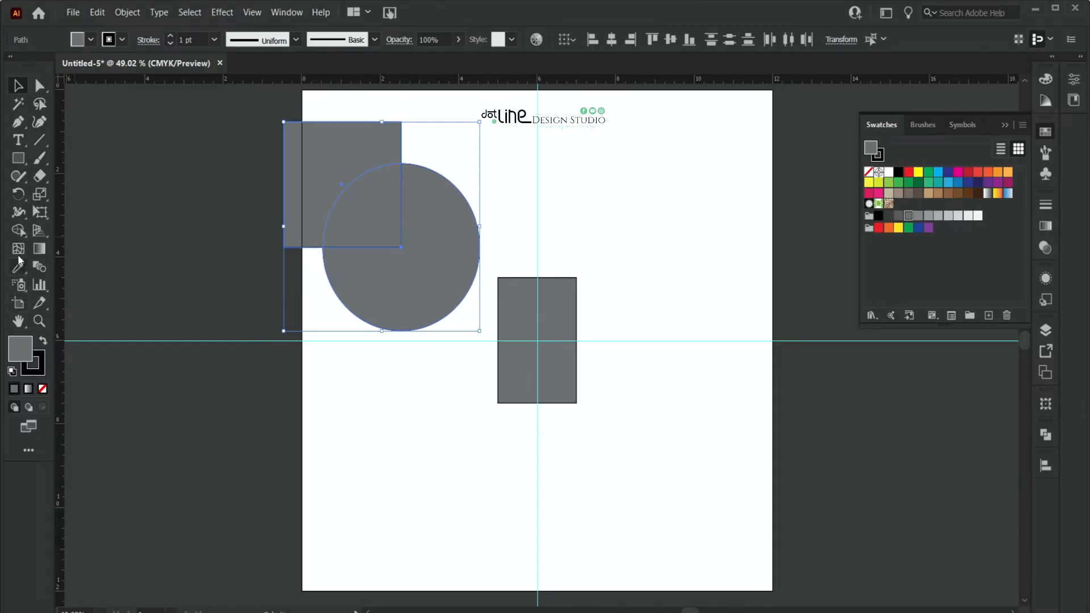
click(18, 230)
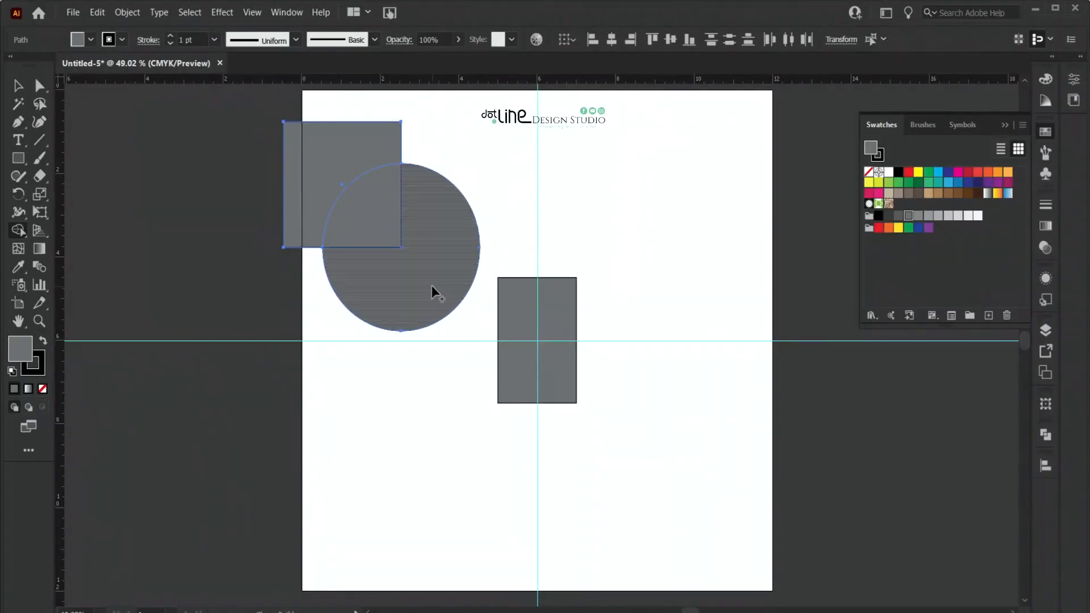
alt+click(431, 285)
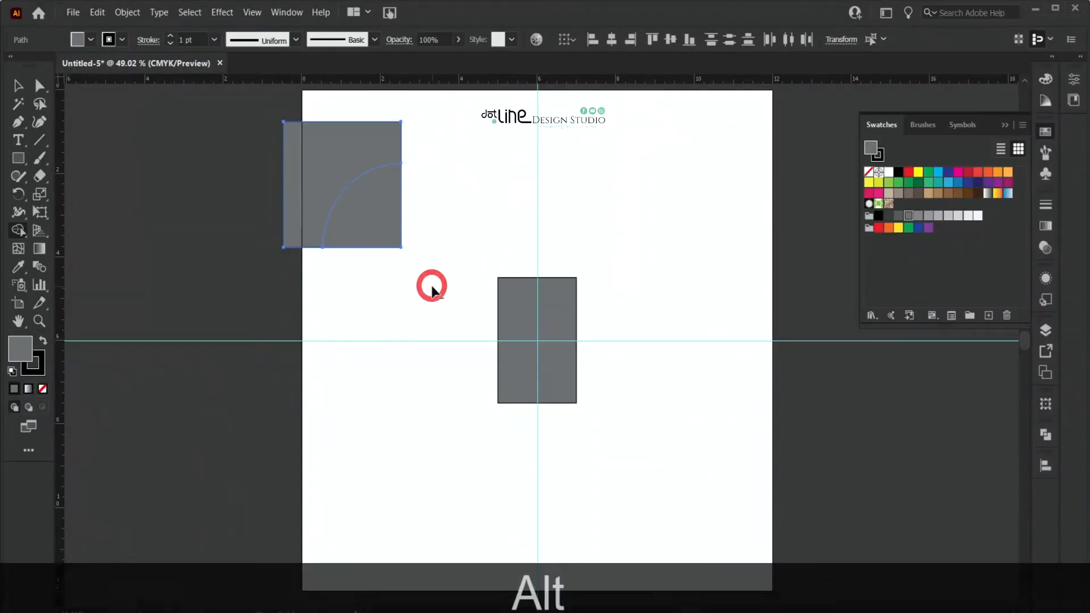
alt+click(313, 170)
click(17, 89)
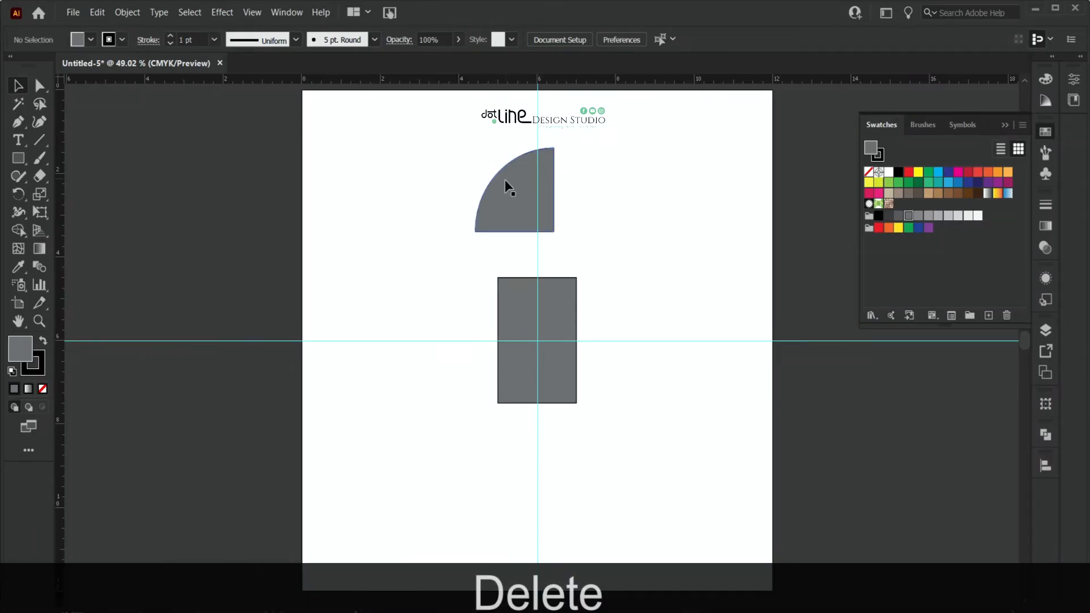
Centre the quarter circle horizontally above the grey rectangle and nudge it down until it slightly overlaps the rectangle's top edge
drag(506, 188, 527, 199)
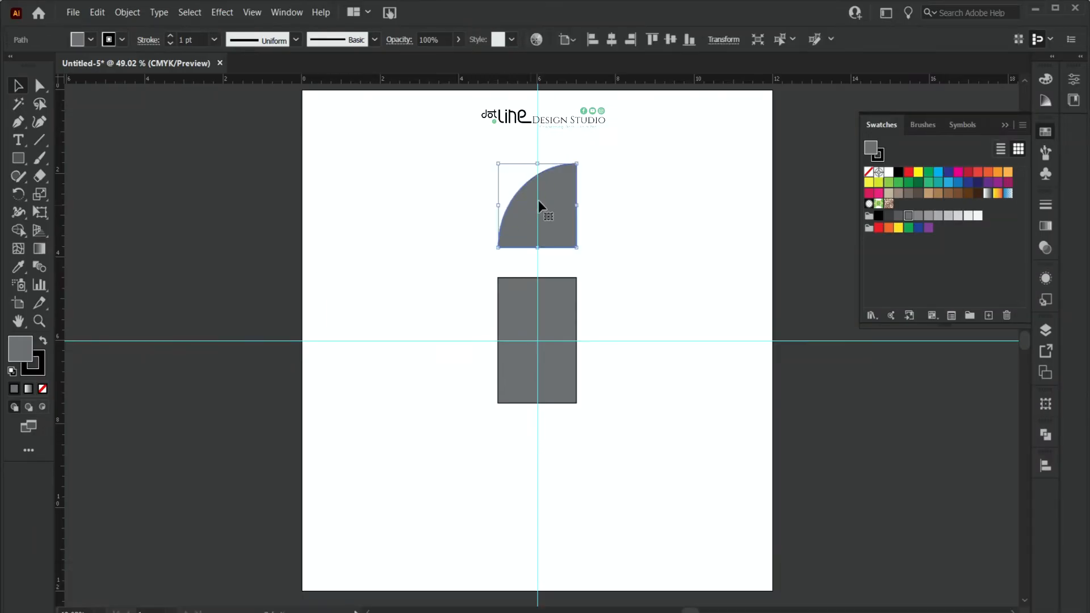
click(611, 40)
key(Down)
key(Down)
key(Down)
key(Down)
key(Down)
key(Down)
key(Down)
key(Down)
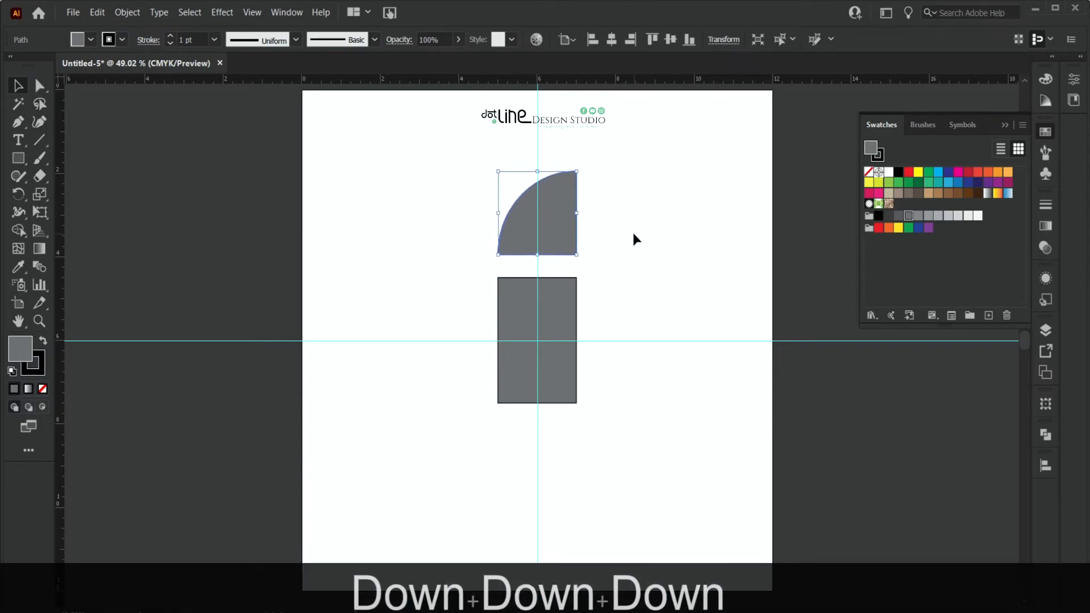
key(Down)
key(Down)
key(Down)
key(Down)
key(Down)
key(Down)
key(Down)
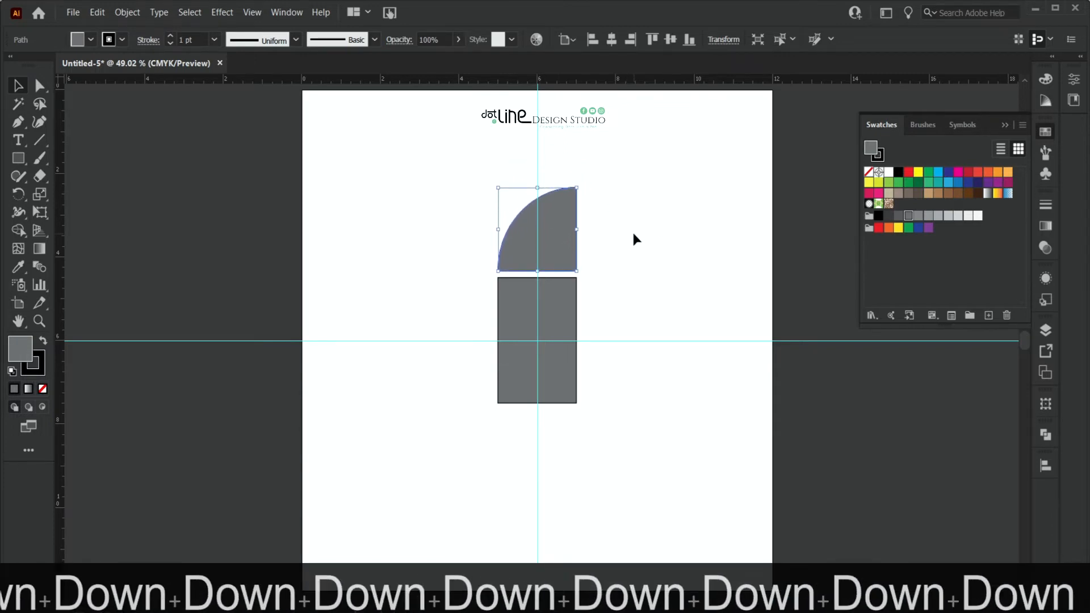
key(Down)
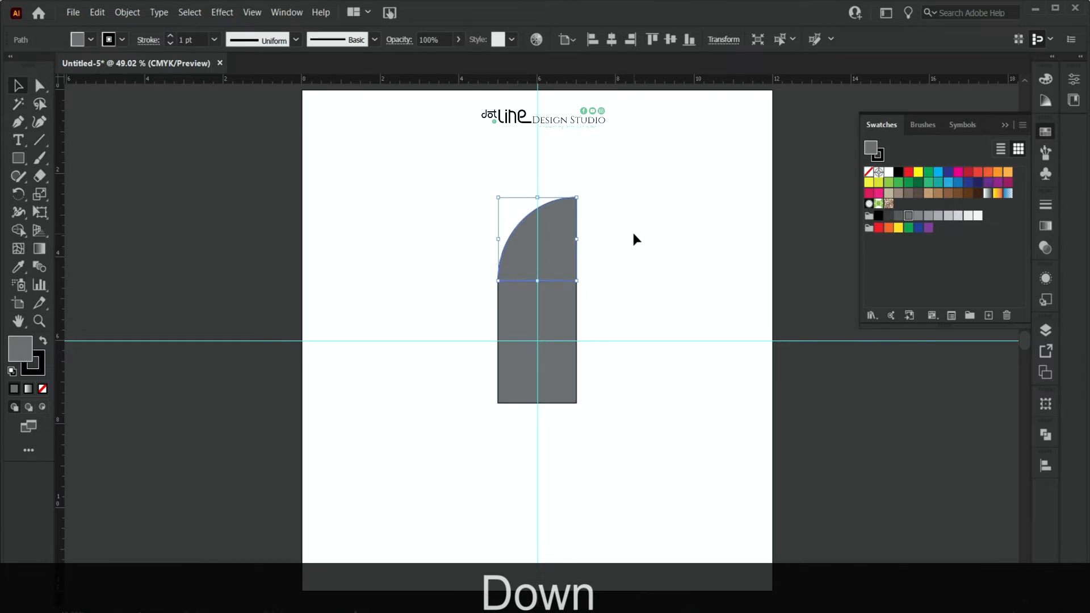
click(632, 233)
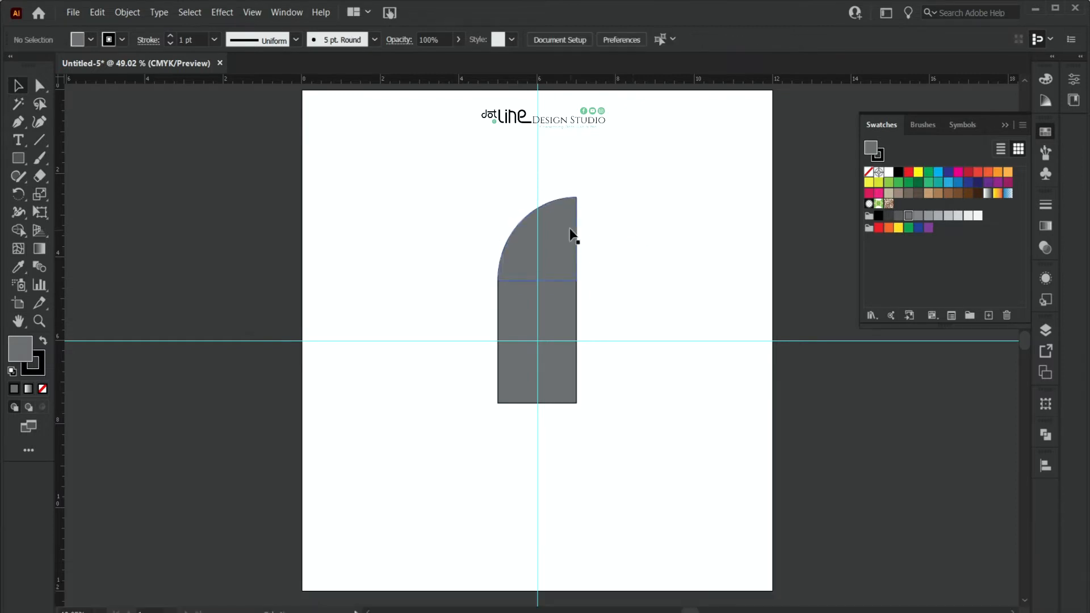
Merge the quarter circle and the rectangle into one shape with the Shape Builder
click(507, 250)
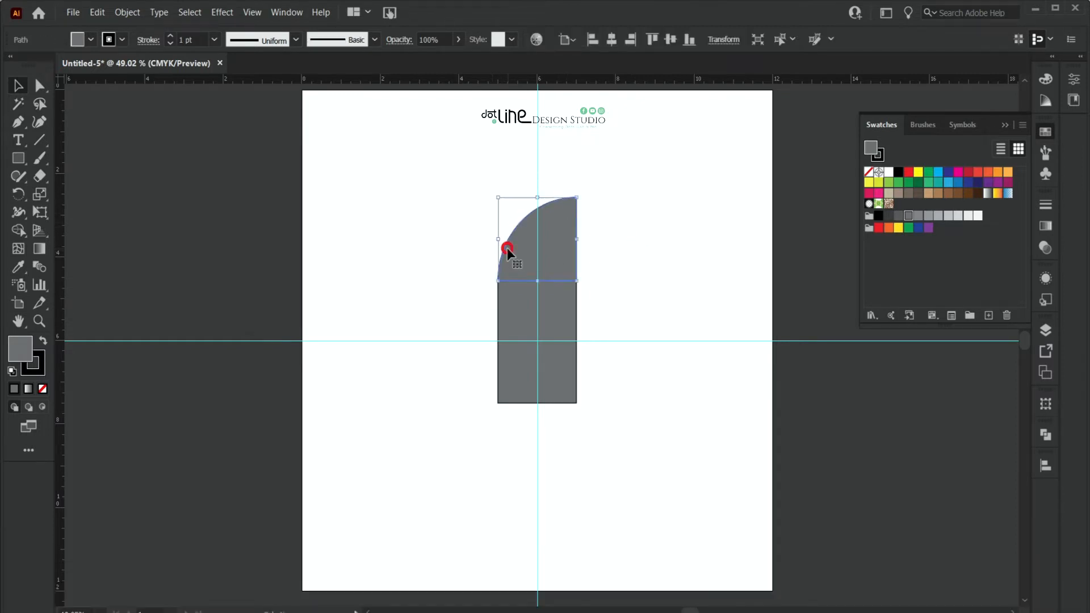
shift+click(516, 299)
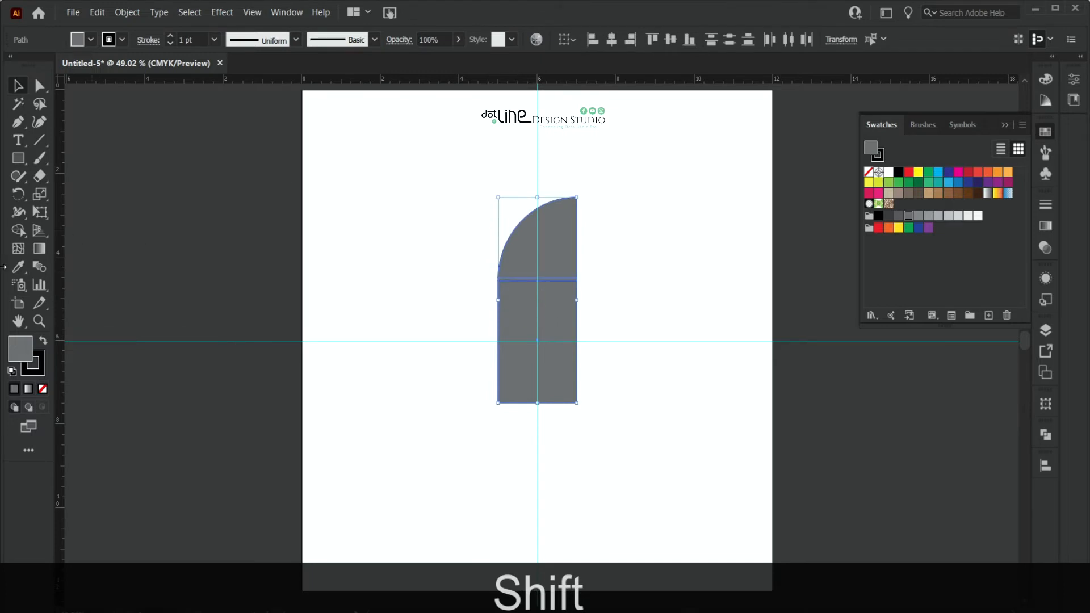
click(18, 230)
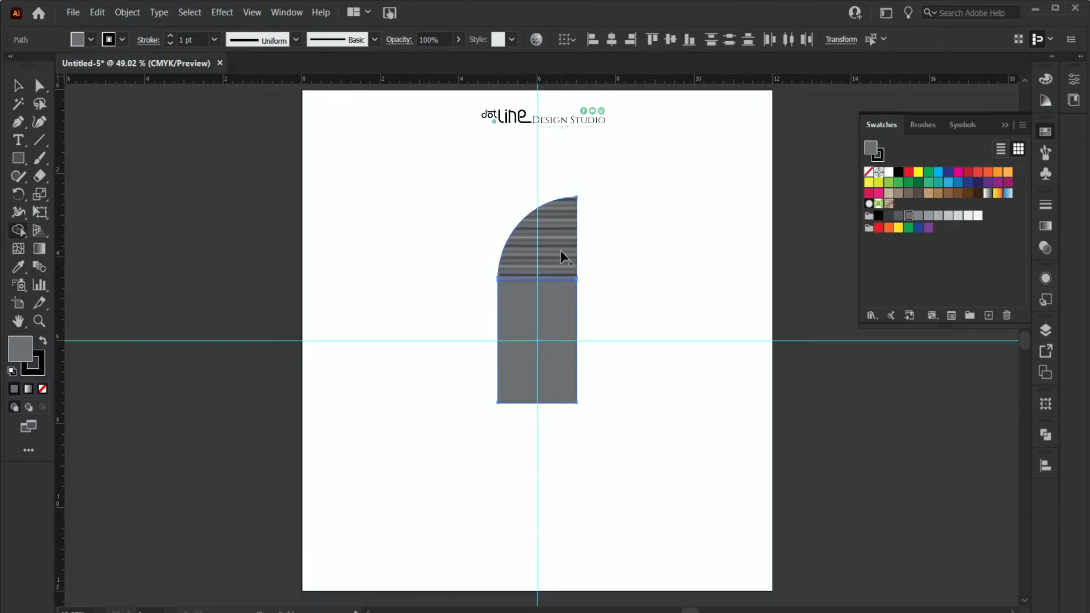
drag(560, 250, 560, 339)
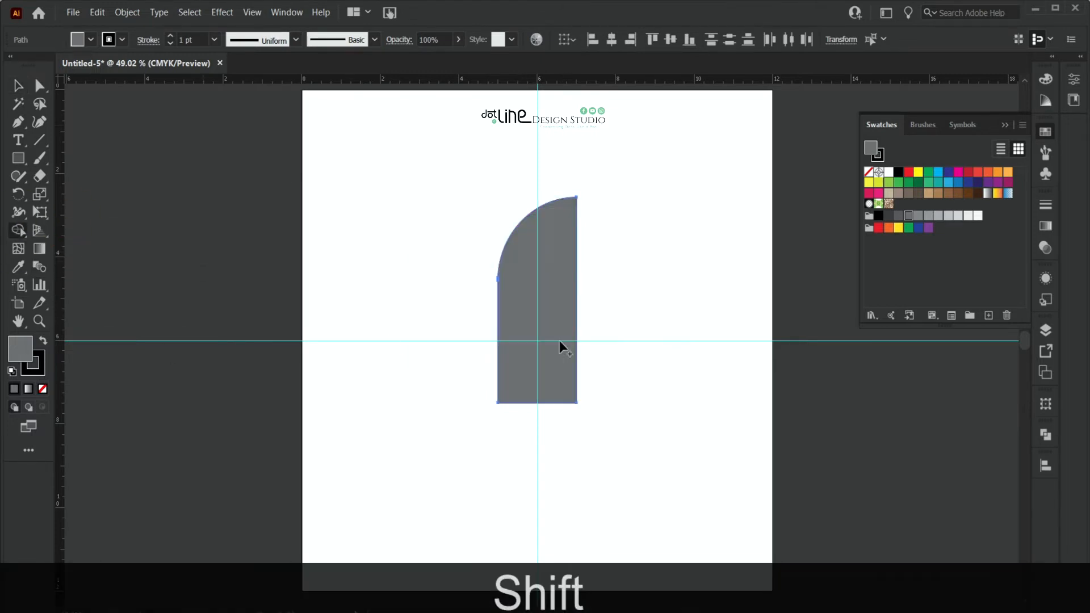
click(17, 85)
Expand the merged shape's fill and stroke
click(525, 257)
click(126, 13)
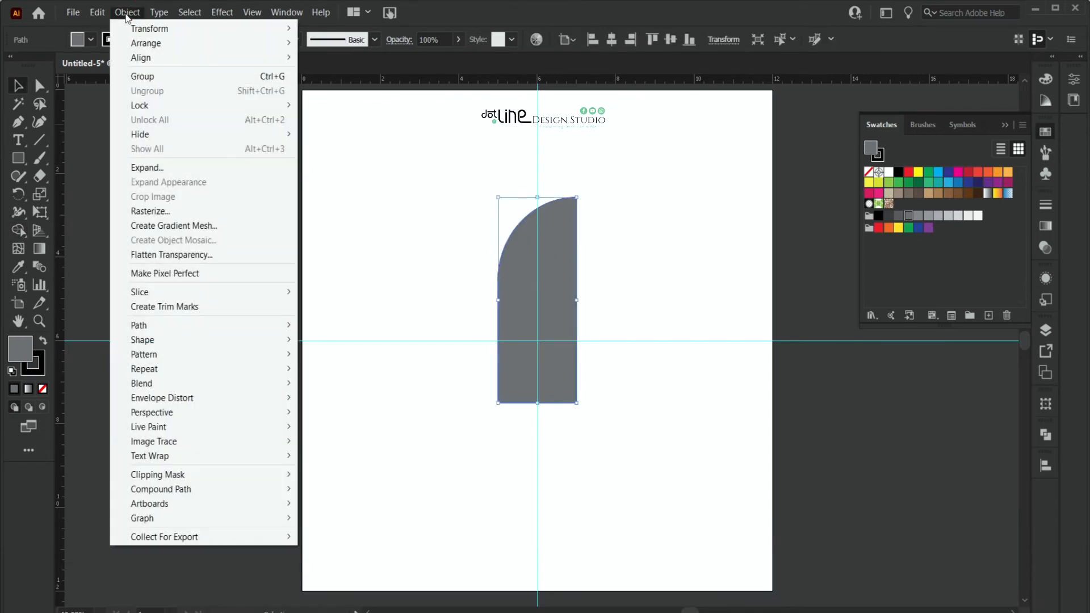
click(158, 168)
click(489, 405)
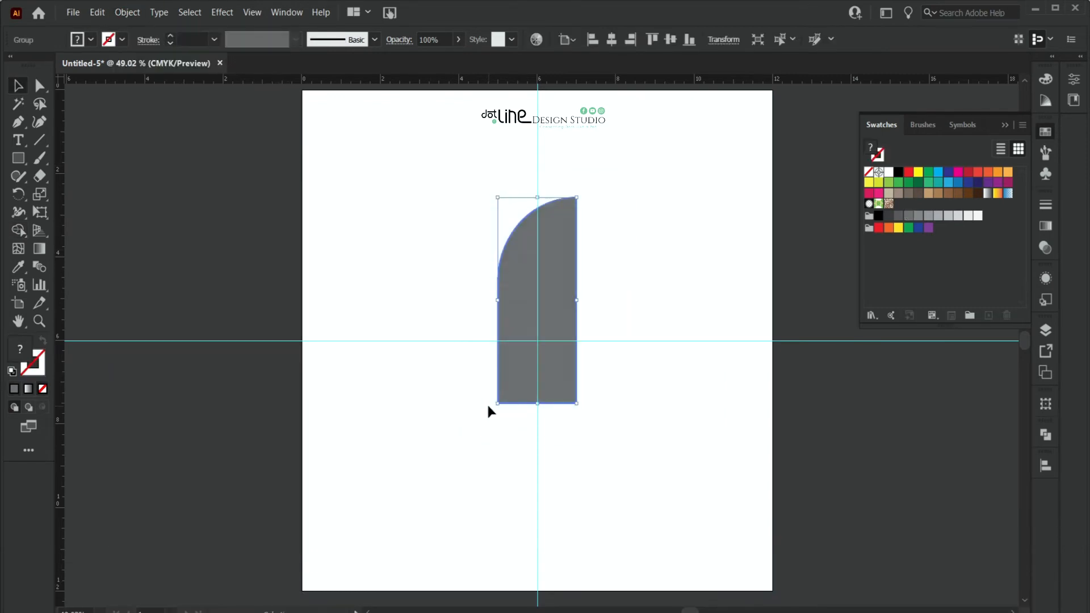
Deselect the expanded shape and hide the guides
click(208, 262)
click(214, 340)
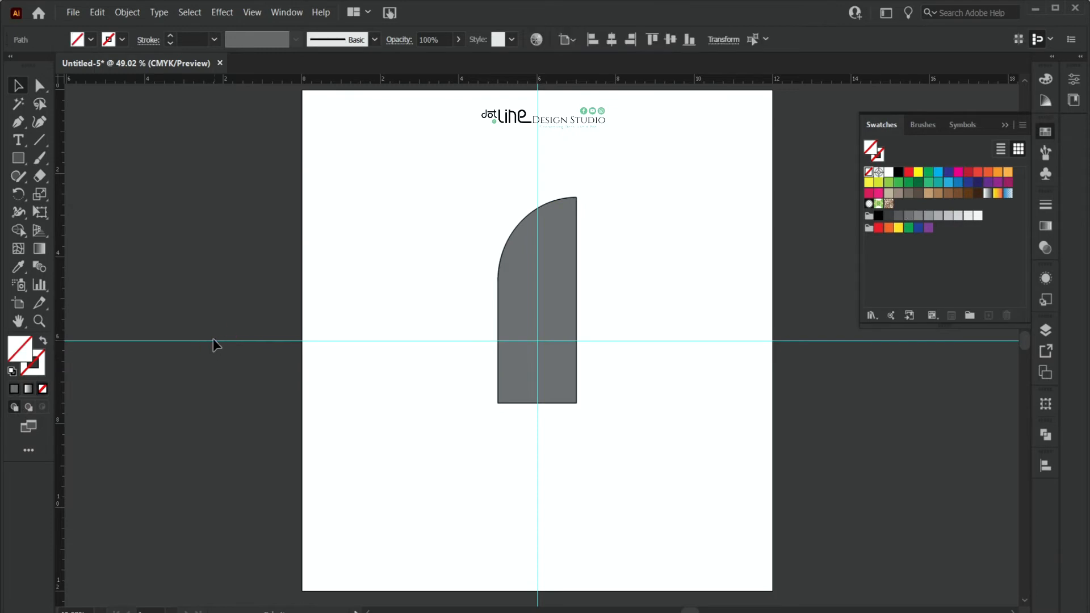
key(ctrl+semicolon)
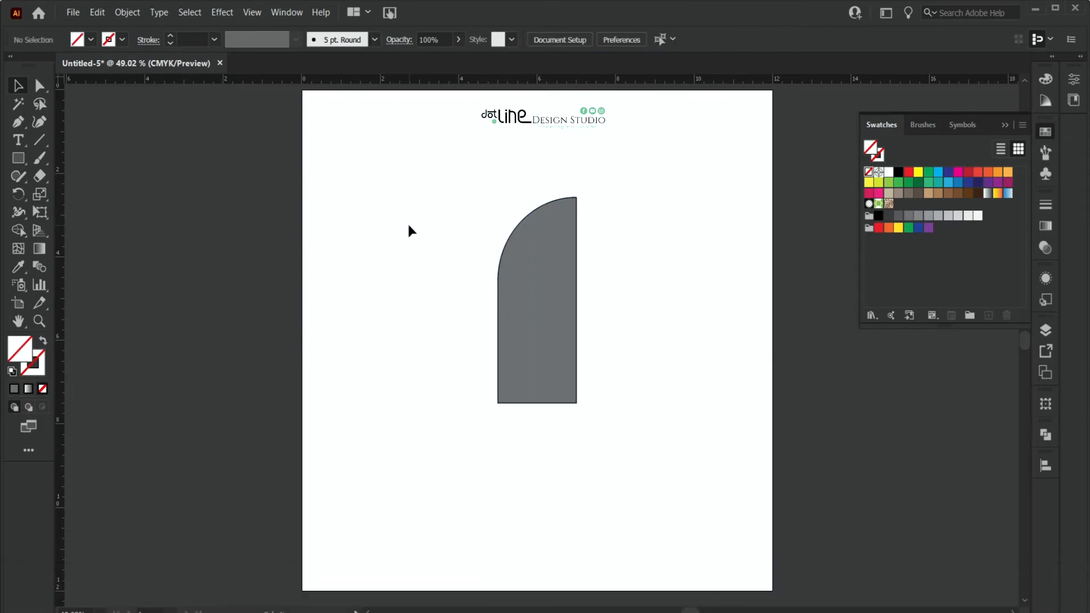
Move the expanded shape to the left part of the artboard and paste a copy of it in front
click(538, 310)
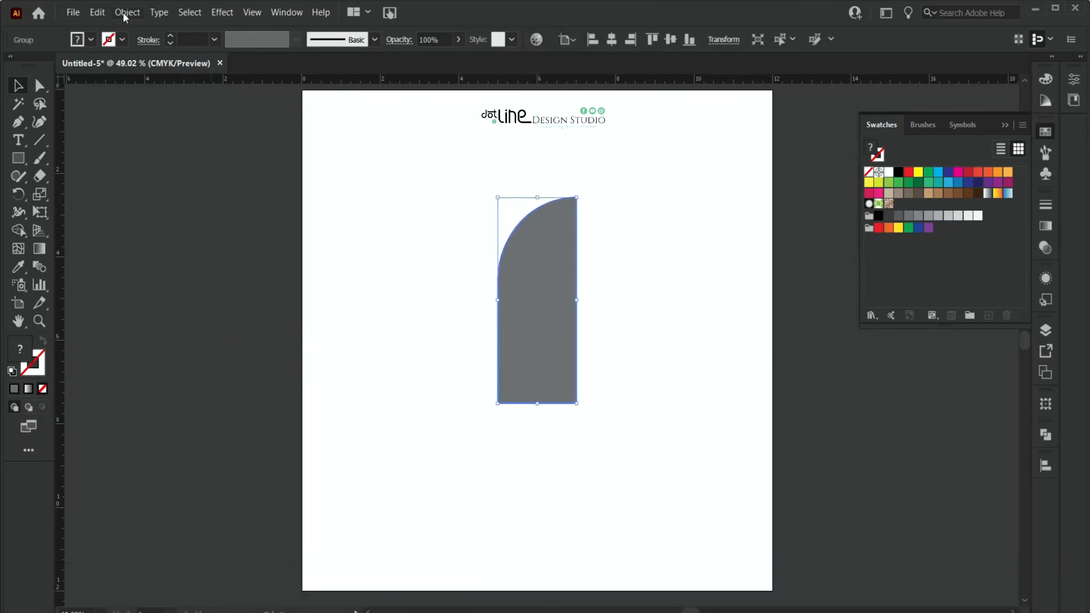
drag(563, 309, 451, 312)
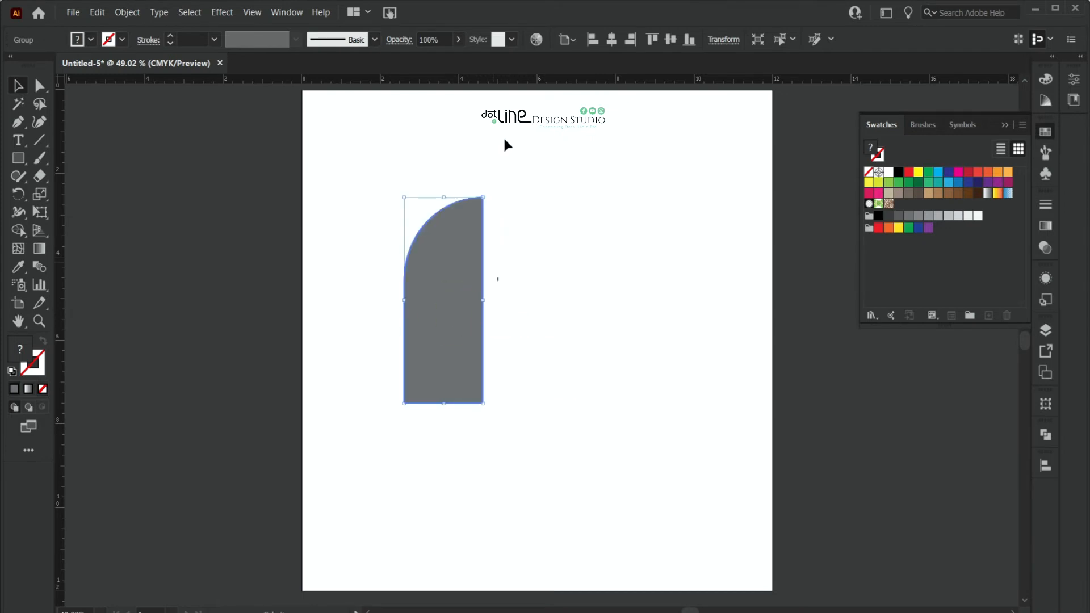
click(98, 11)
click(114, 76)
click(97, 12)
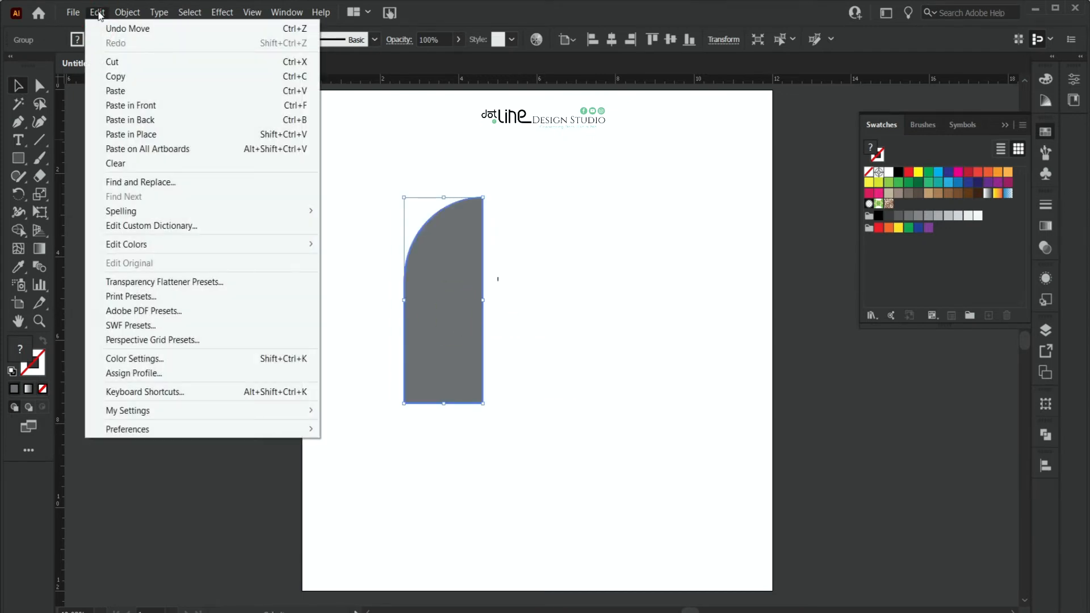
click(120, 105)
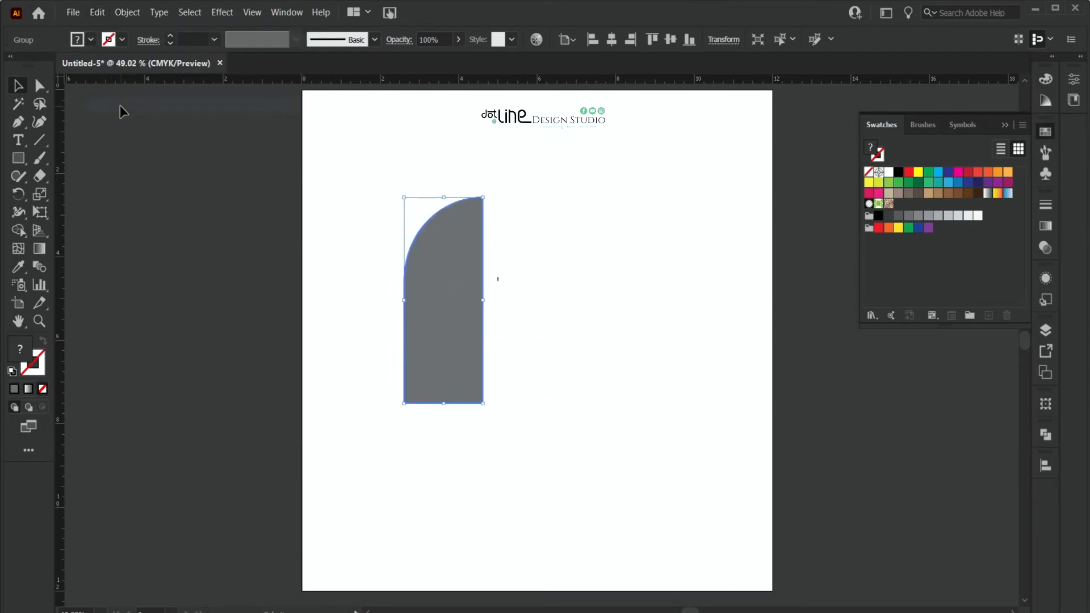
Create a reflected copy of the shape across the vertical axis
right_click(442, 264)
mouse_move(481, 411)
click(632, 432)
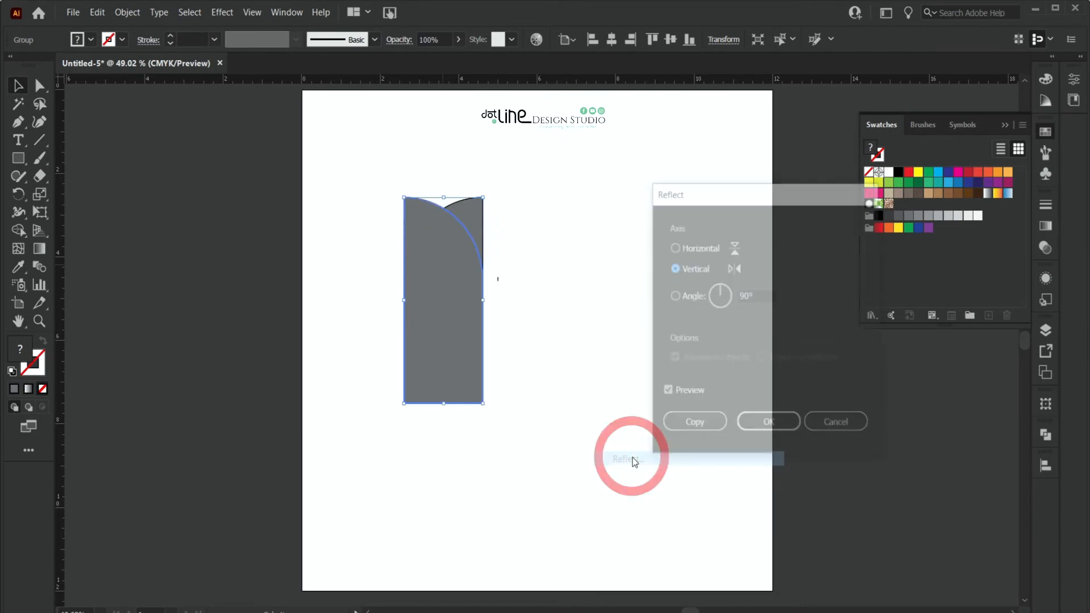
click(695, 424)
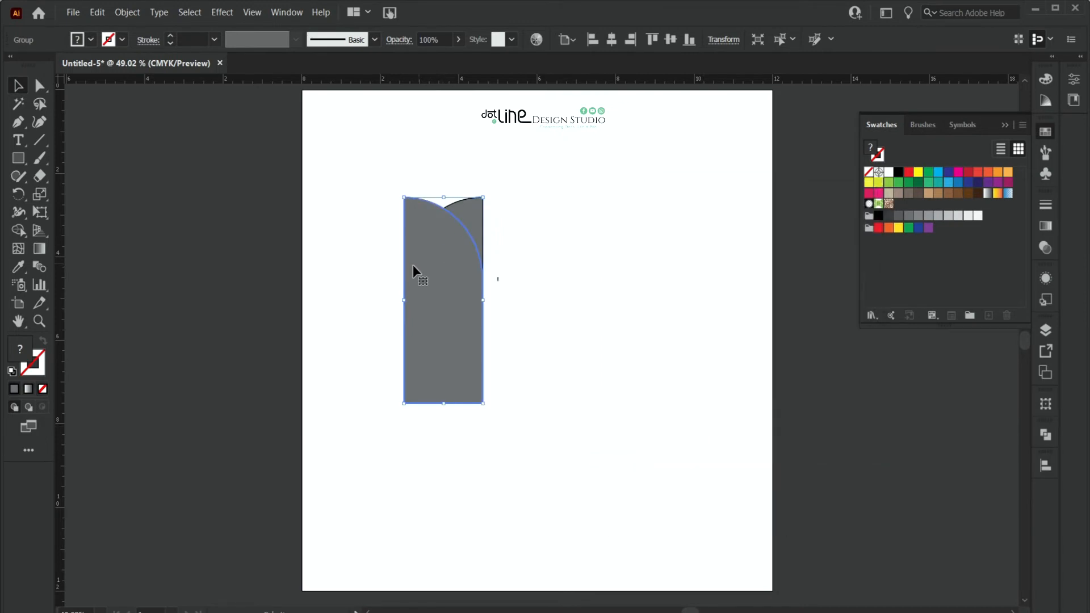
Rotate the reflected copy by -90°
right_click(437, 264)
mouse_move(482, 411)
click(618, 443)
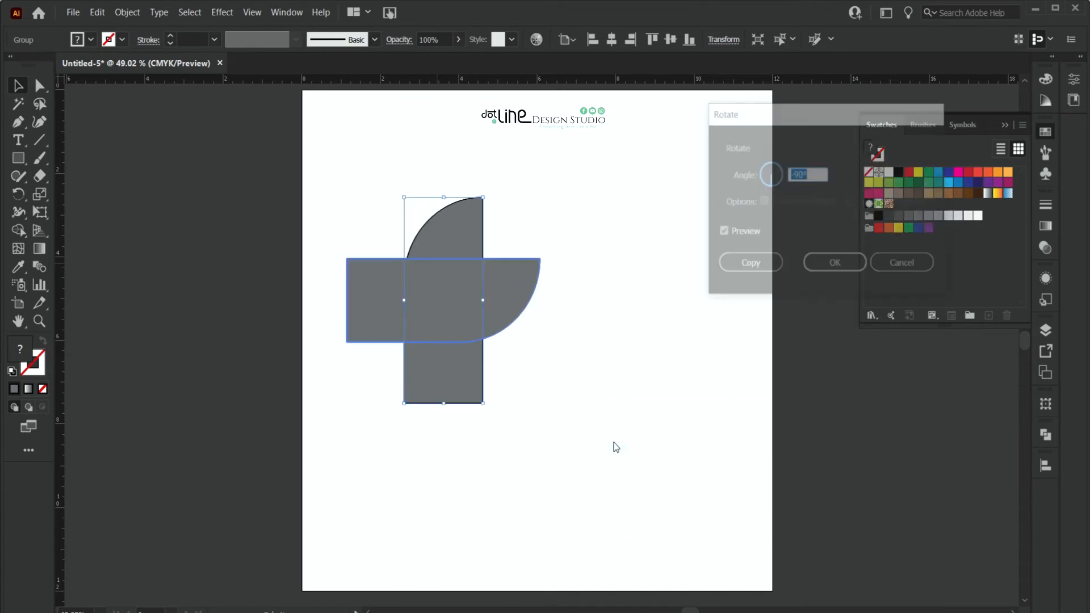
click(836, 265)
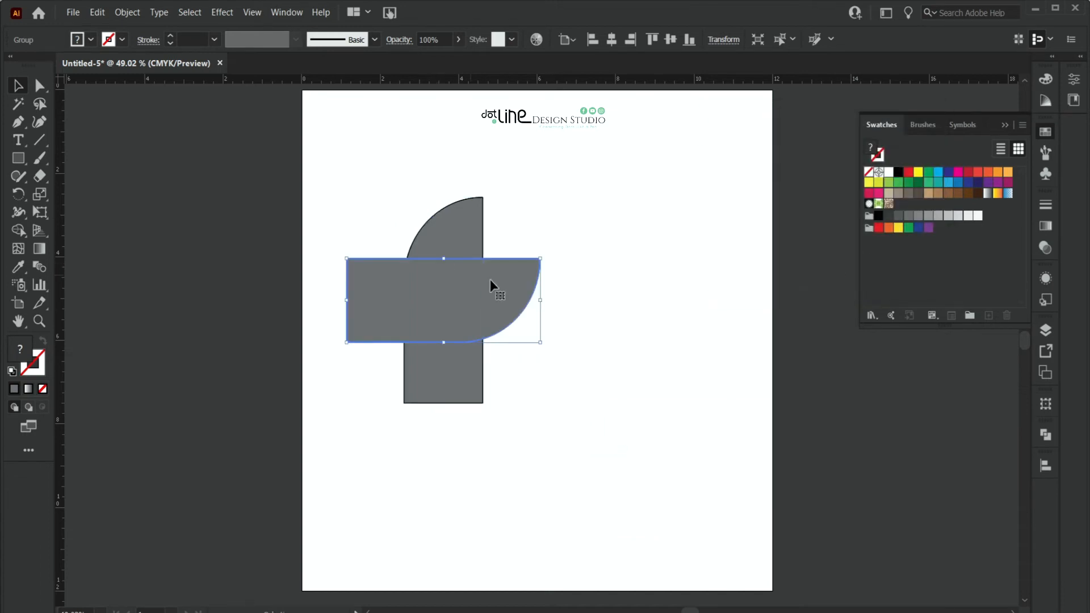
Move the rotated copy down until its lower edge lines up with the base of the upright shape
key(Down)
key(Down)
key(Down)
key(Down)
key(Down)
key(Down)
key(Down)
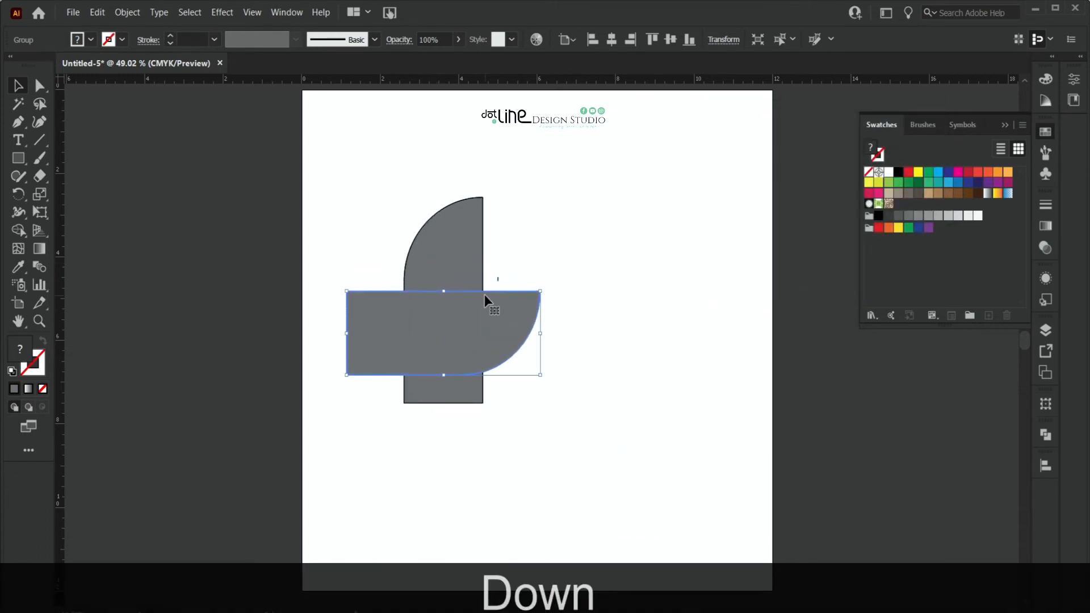
key(Down)
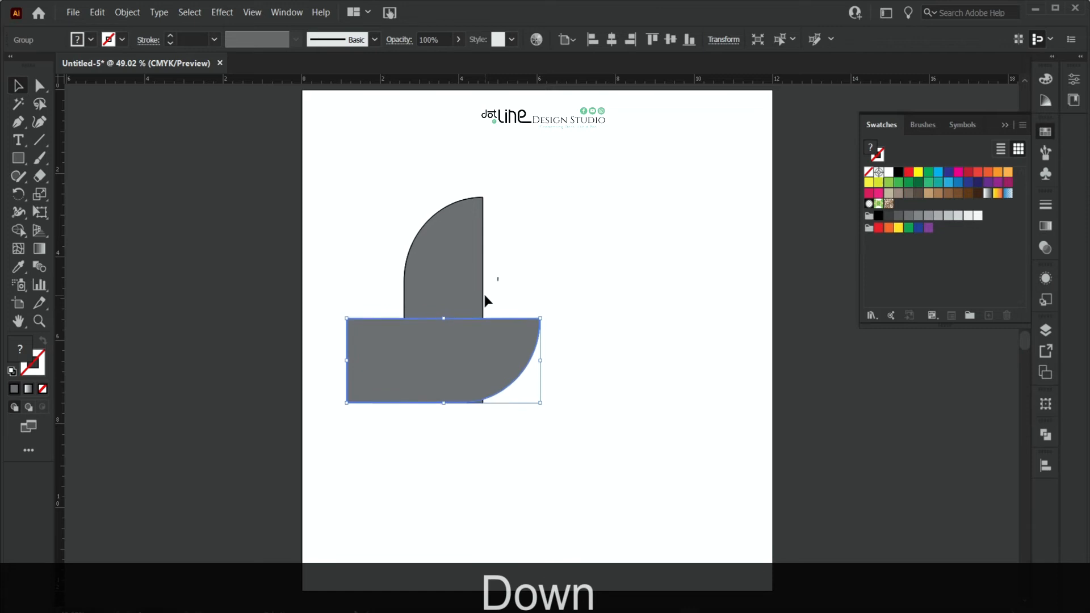
Move the horizontal shape right until its straight end meets the upright shape's right edge, with their bases aligned
key(Right)
key(Right)
key(Right)
key(Right)
key(Right)
key(Right)
key(Right)
key(Right)
key(Right)
key(Right)
key(Right)
key(Right)
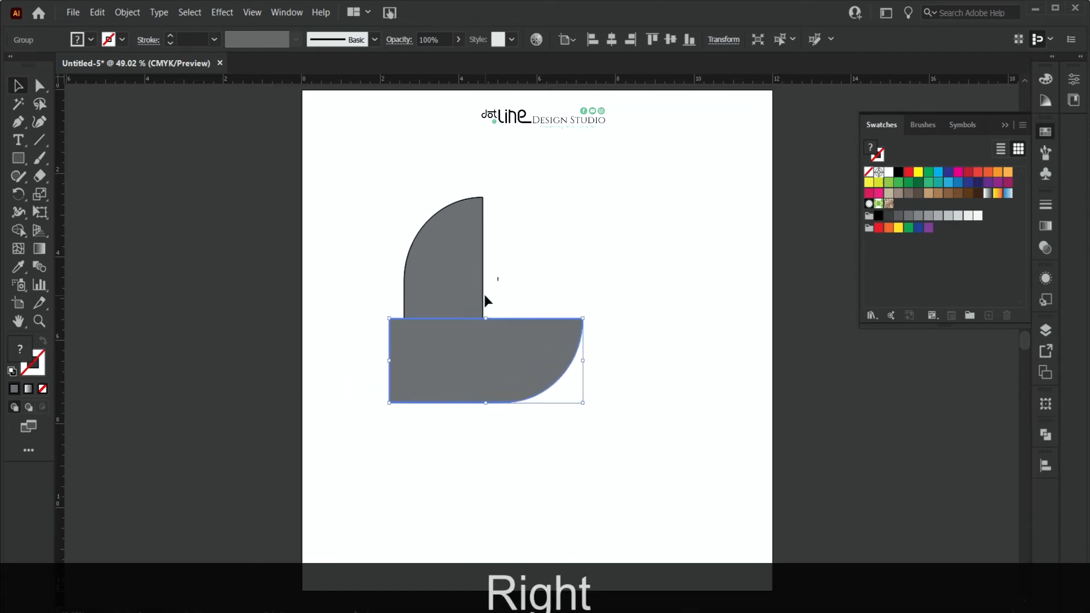
key(Right)
key(Right)
key(Right)
key(Right)
key(Right)
key(Right)
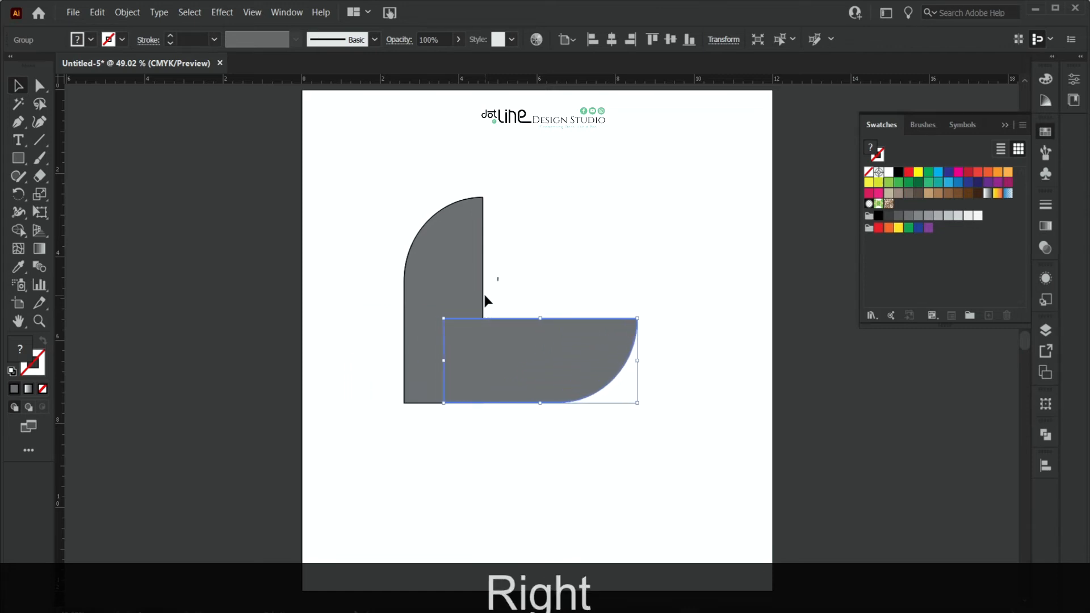
key(Right)
key(Right)
key(Right)
key(Right)
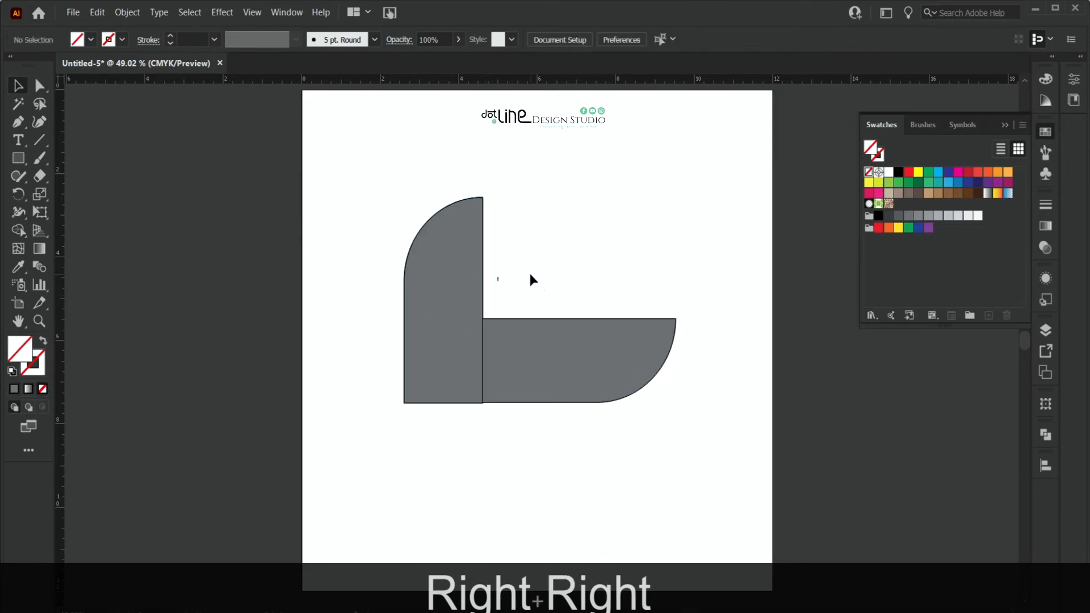
click(580, 359)
key(Down)
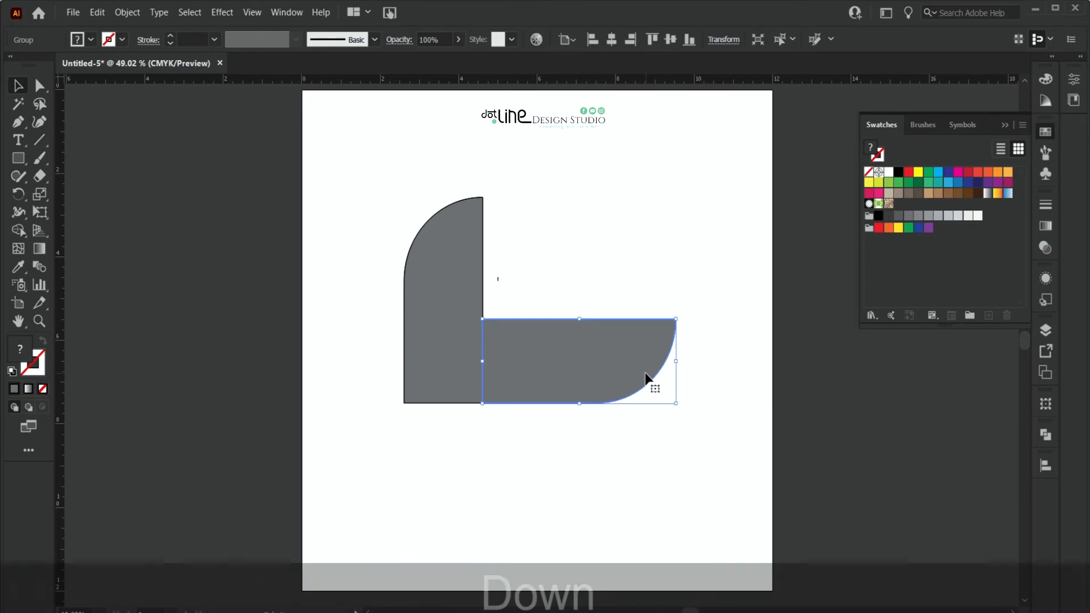
click(575, 227)
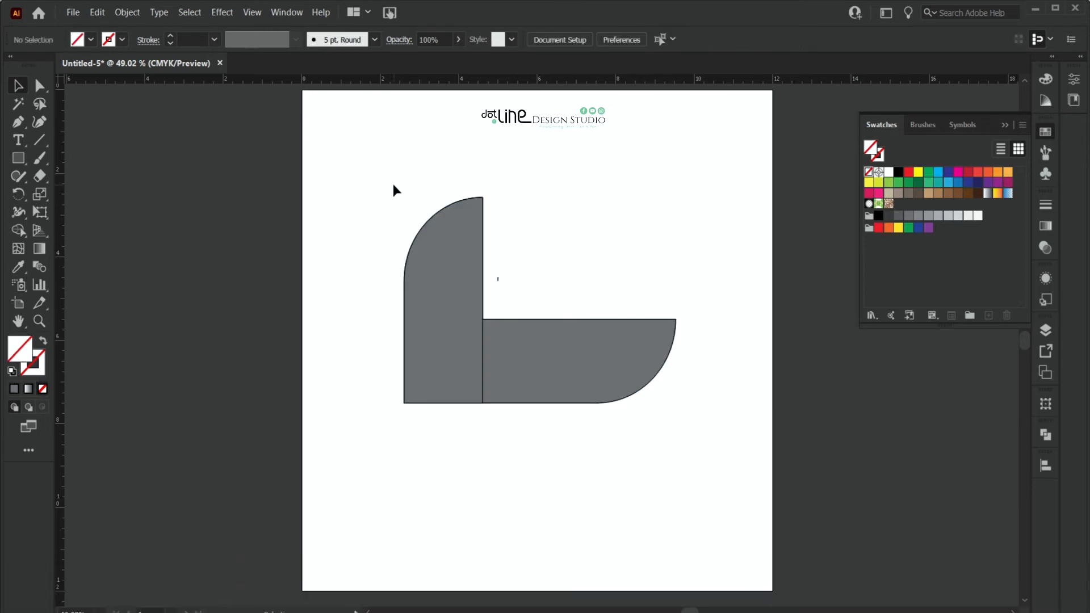
Expand the upright and horizontal shapes and group them into one L-shaped object
drag(391, 183, 706, 409)
click(127, 12)
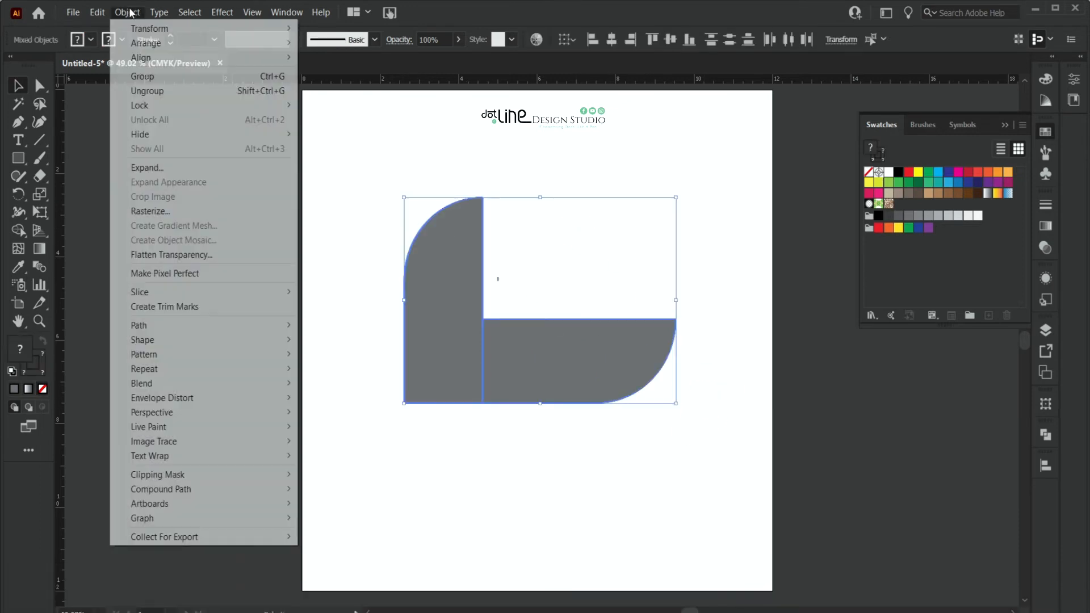
click(171, 166)
click(511, 403)
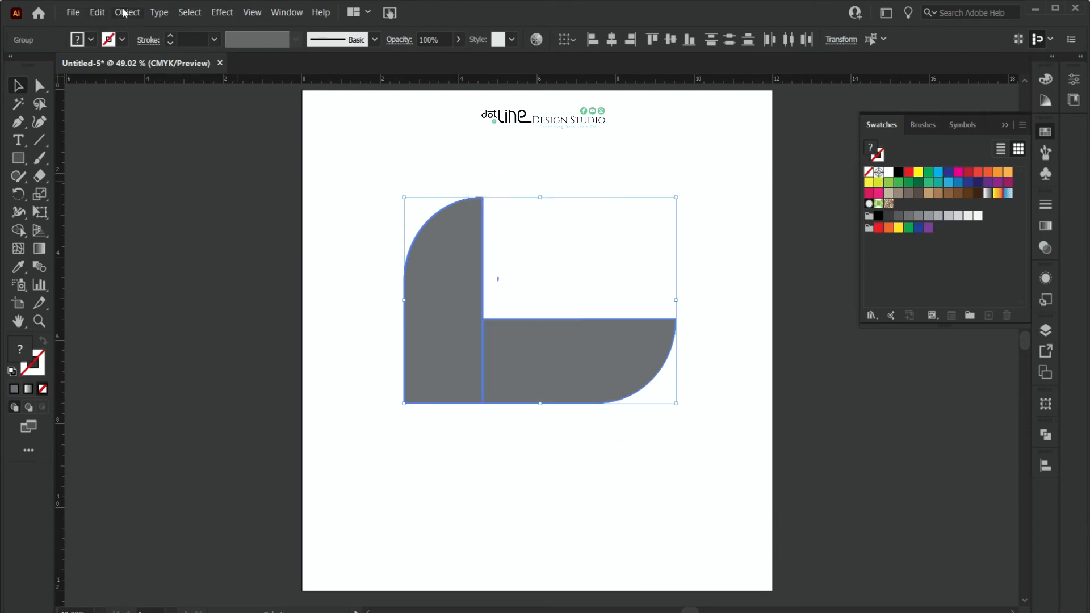
click(127, 12)
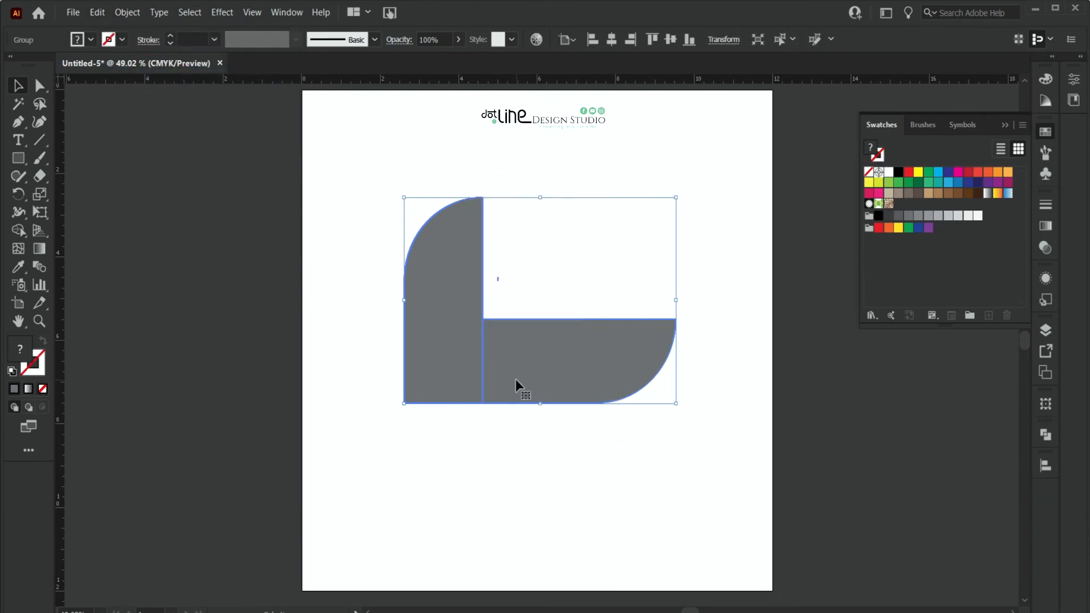
Duplicate the L-shaped group diagonally up and right so the copy nests against the original, and check the fit in outline view
drag(515, 379, 571, 316)
click(690, 476)
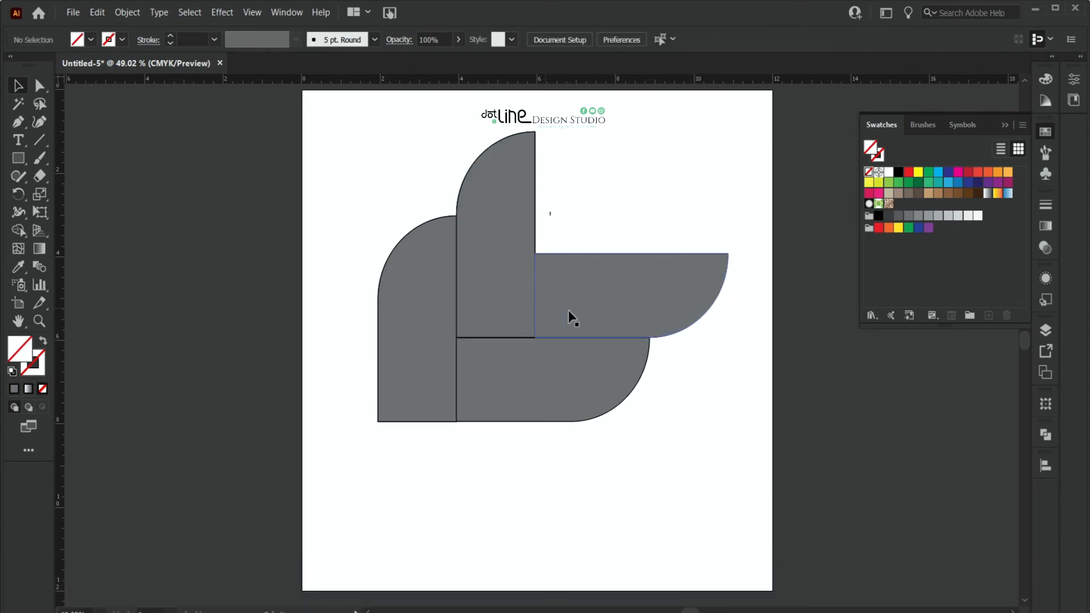
key(ctrl+y)
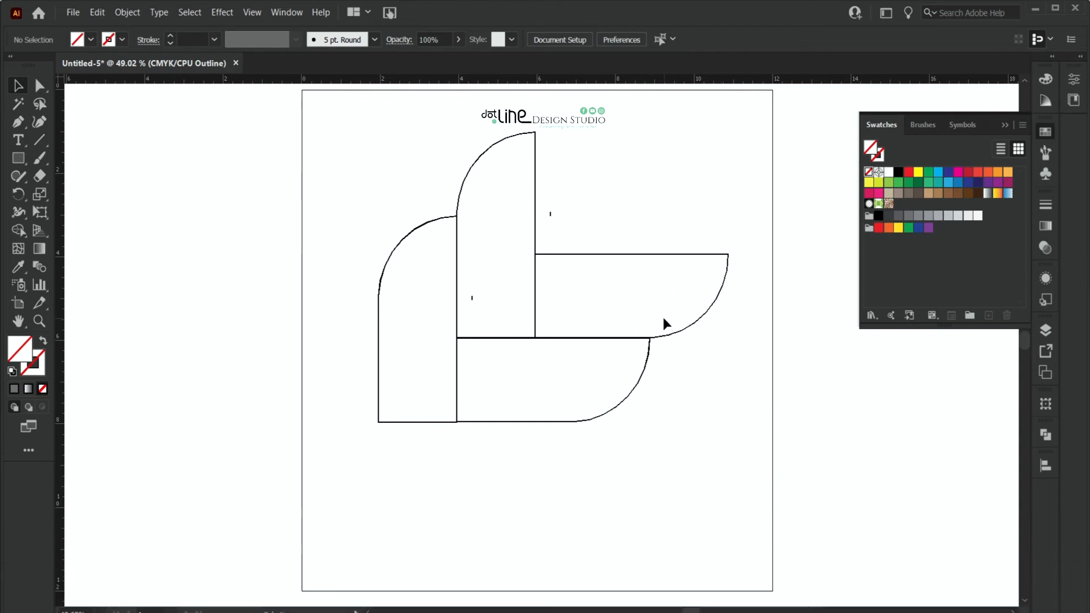
key(Up)
key(Up)
key(ctrl+y)
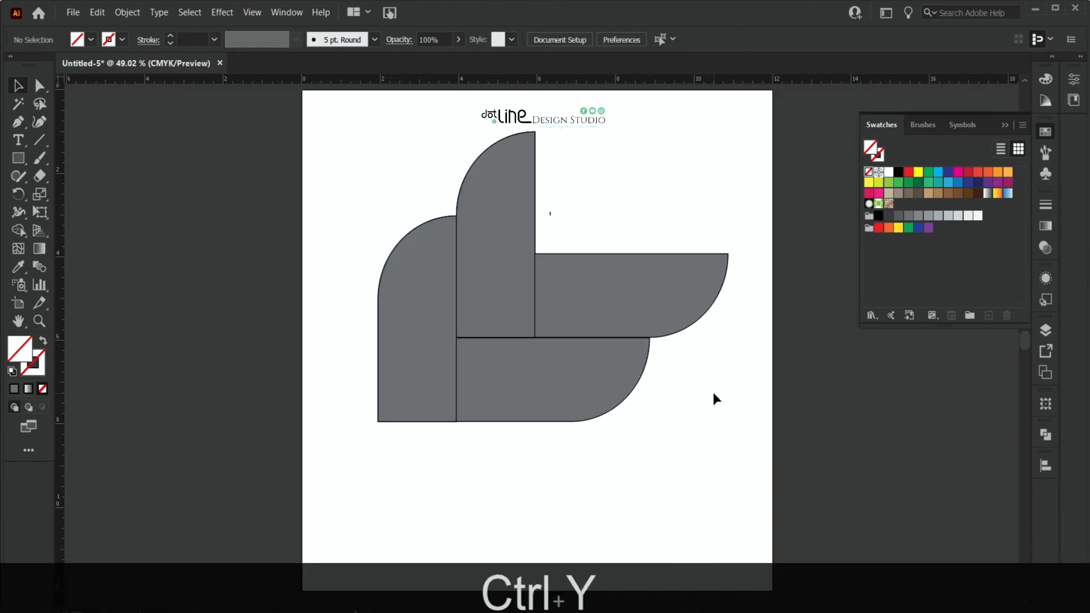
click(635, 279)
key(Up)
click(685, 398)
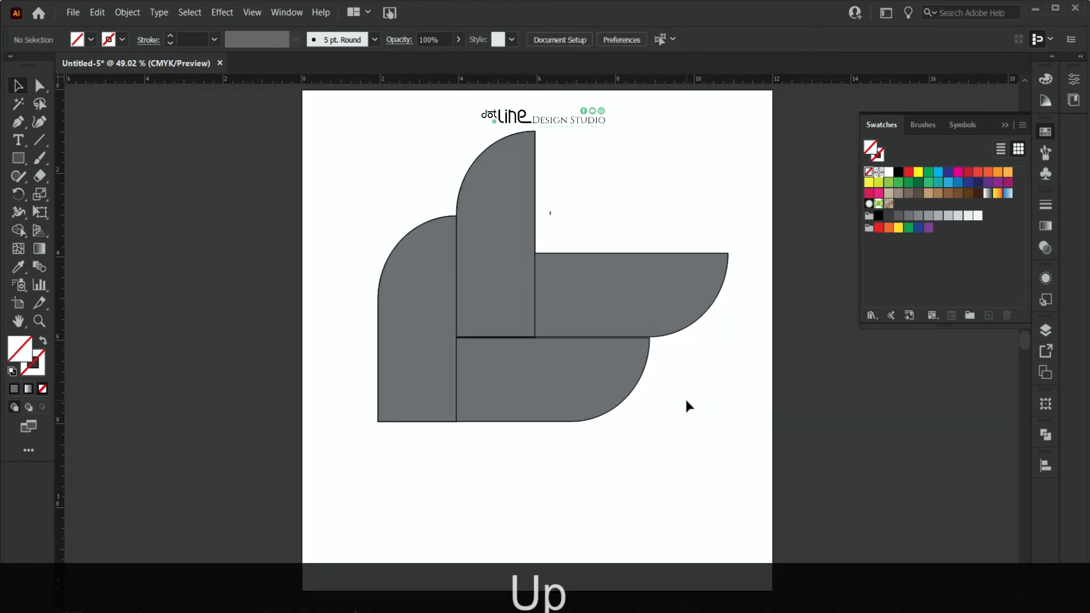
click(638, 307)
key(Down)
click(672, 397)
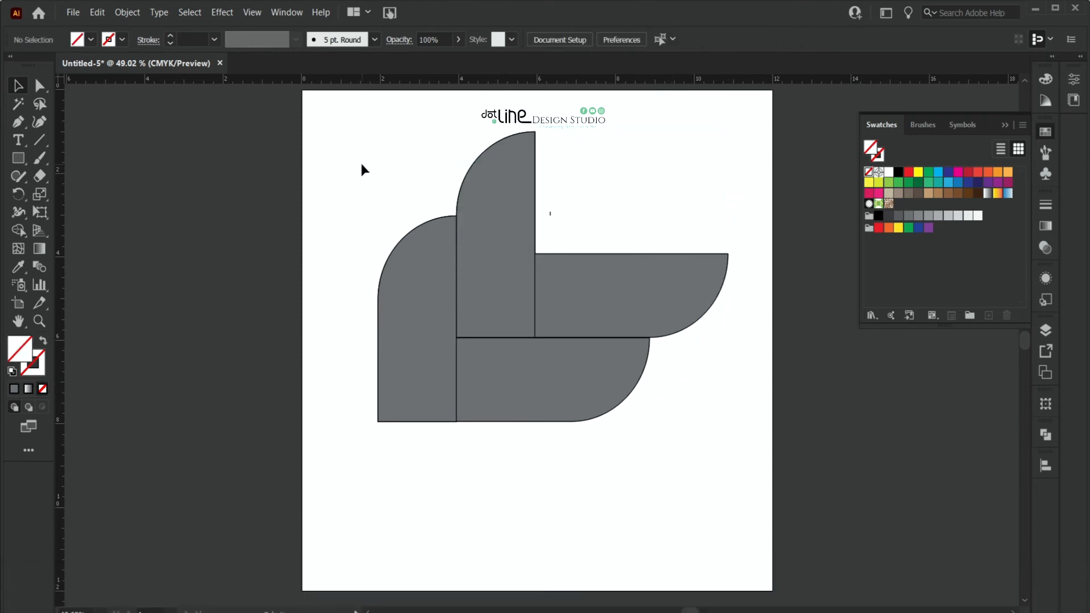
Group the two nested L-shaped groups into a single object
drag(362, 162, 674, 424)
click(127, 12)
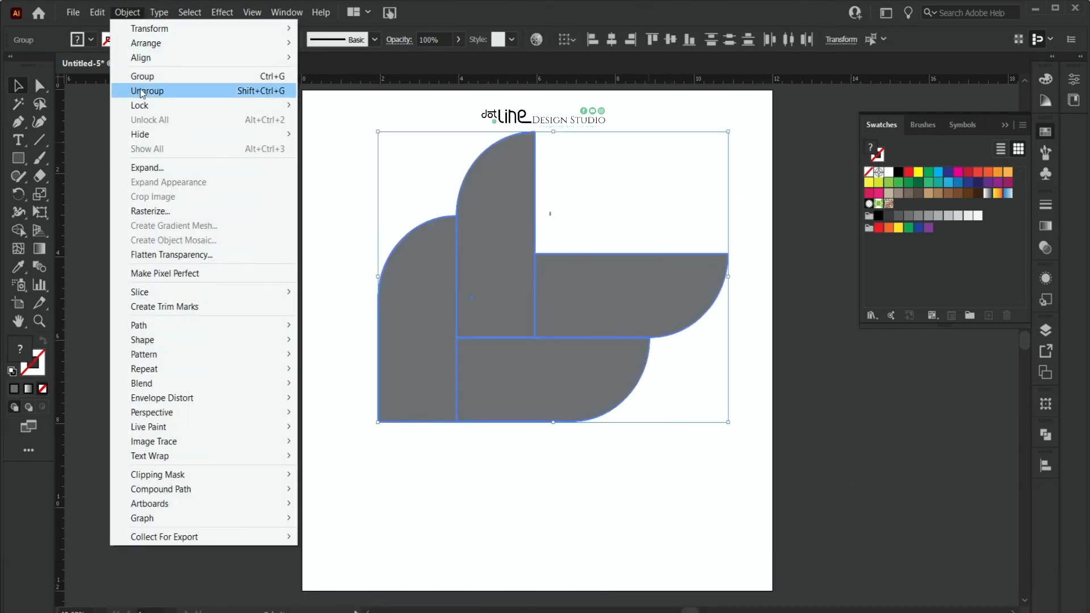
click(145, 91)
key(shift)
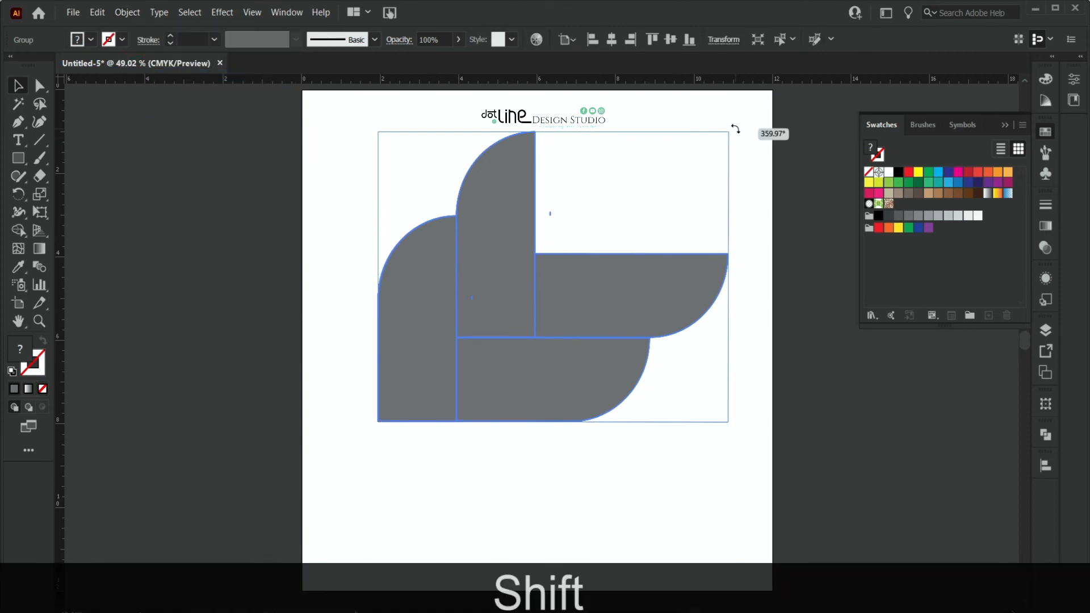
Rotate the grouped object about 45° clockwise into a left-pointing chevron and move it about 0.83 in right and 1.46 in down
drag(735, 128, 761, 237)
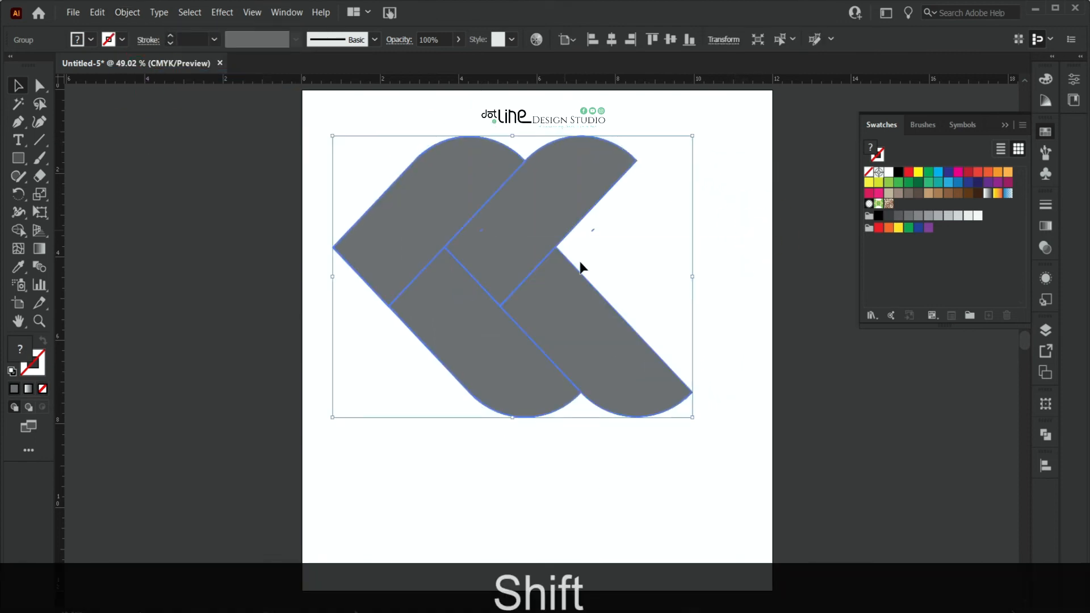
drag(505, 241, 537, 302)
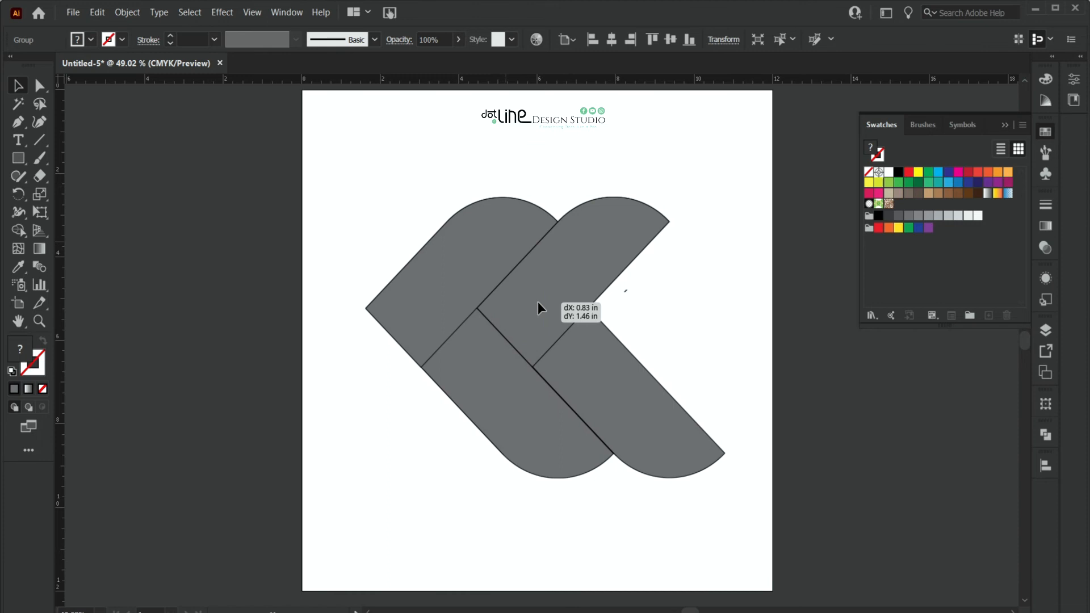
click(368, 169)
Draw a tan rectangle without stroke as wide as from the chevron's inner corner to its notch, extending above and below the chevron
key(ctrl)
drag(21, 159, 86, 159)
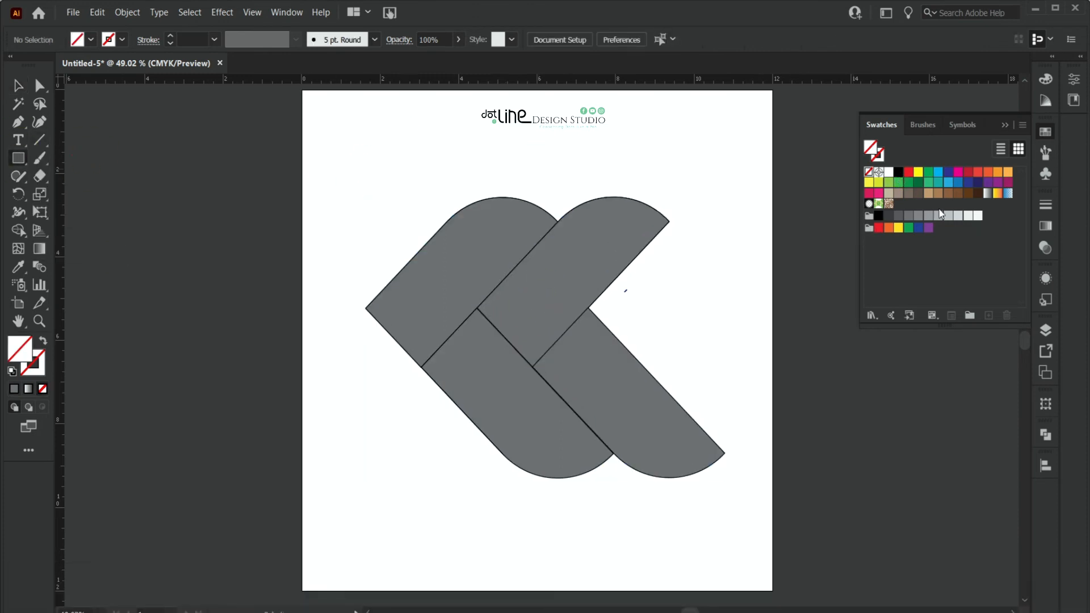
click(929, 198)
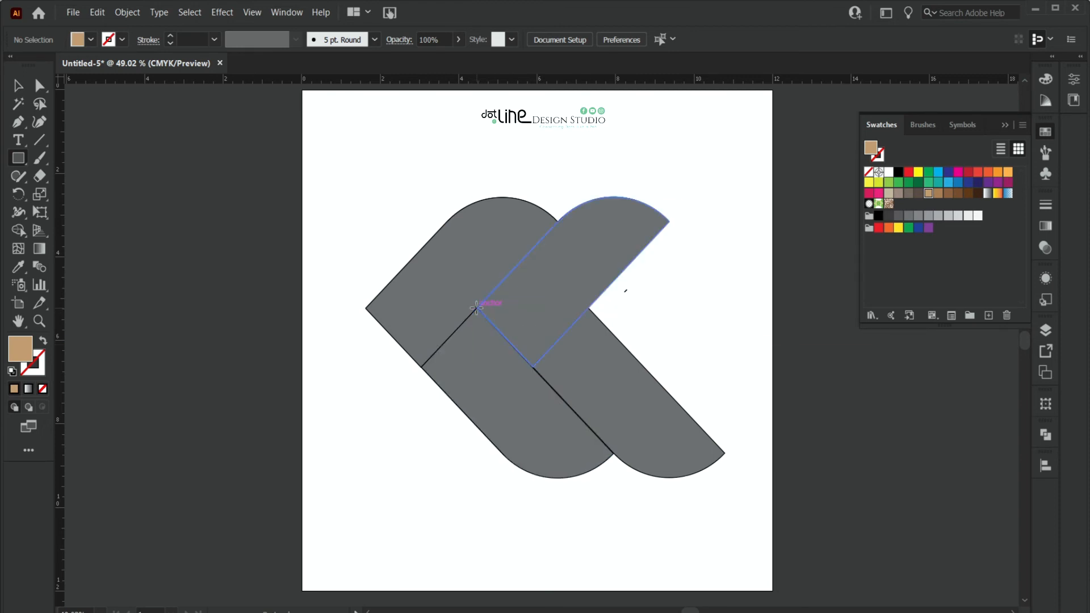
mouse_move(485, 307)
mouse_down()
mouse_move(596, 330)
mouse_move(591, 537)
mouse_up()
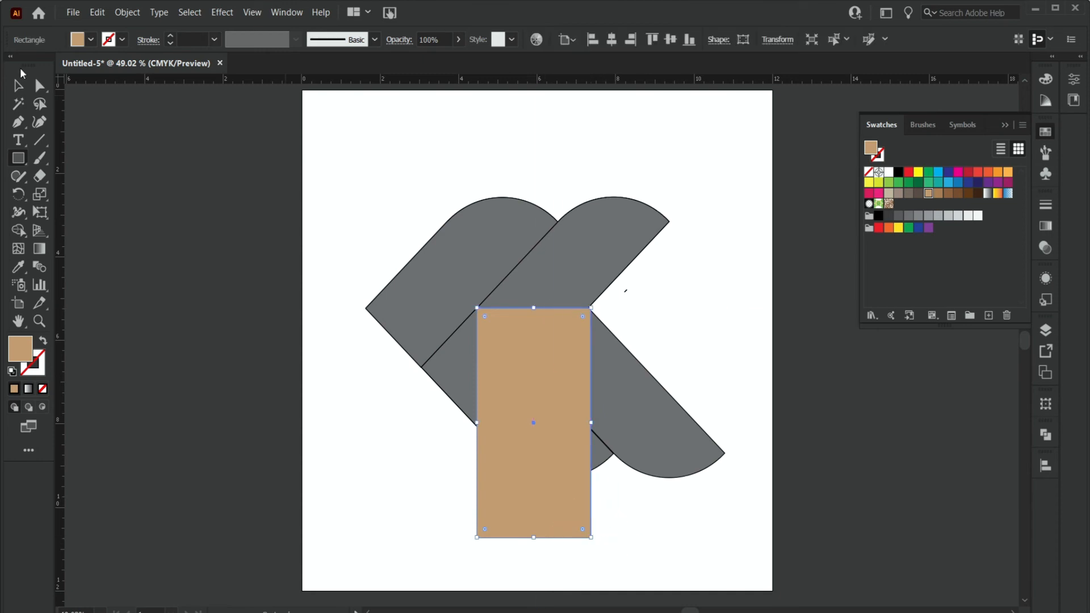
key(v)
drag(539, 307, 548, 128)
Send the tan rectangle behind the chevron and remove its fill
right_click(537, 166)
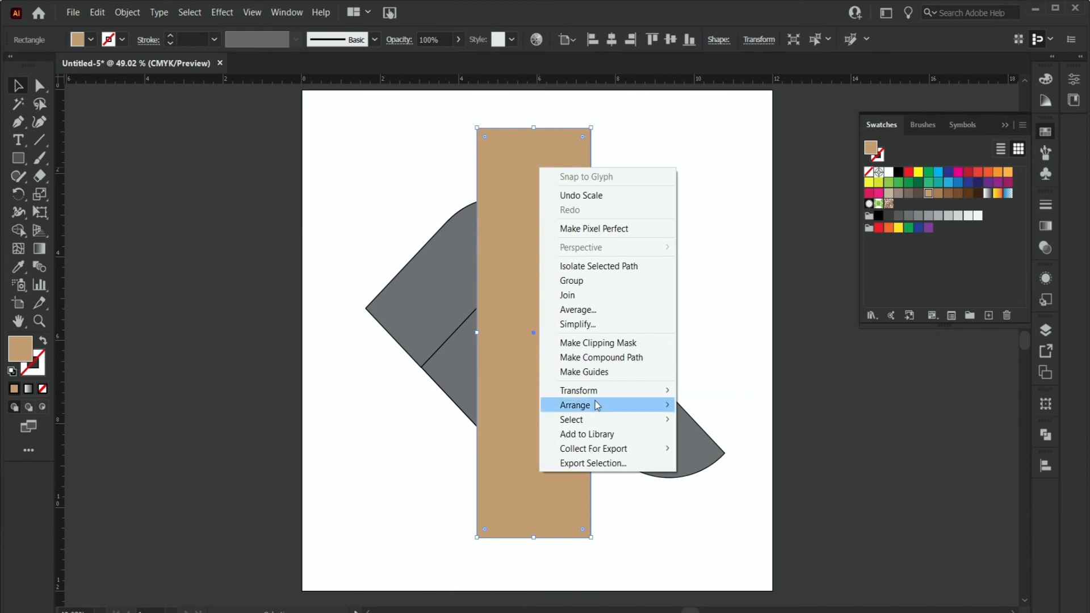
mouse_move(607, 406)
click(727, 434)
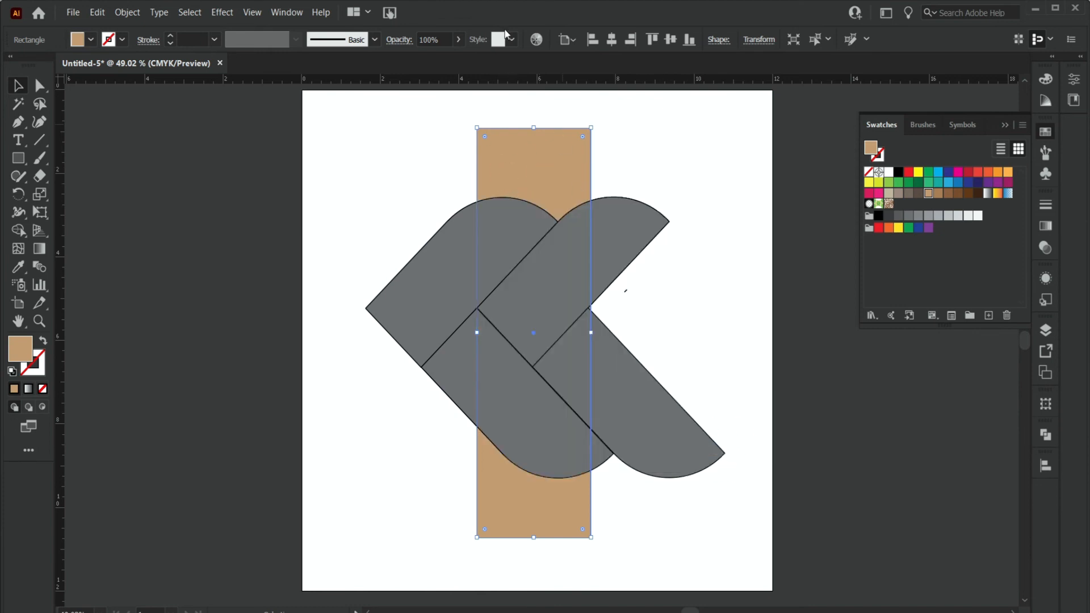
click(42, 389)
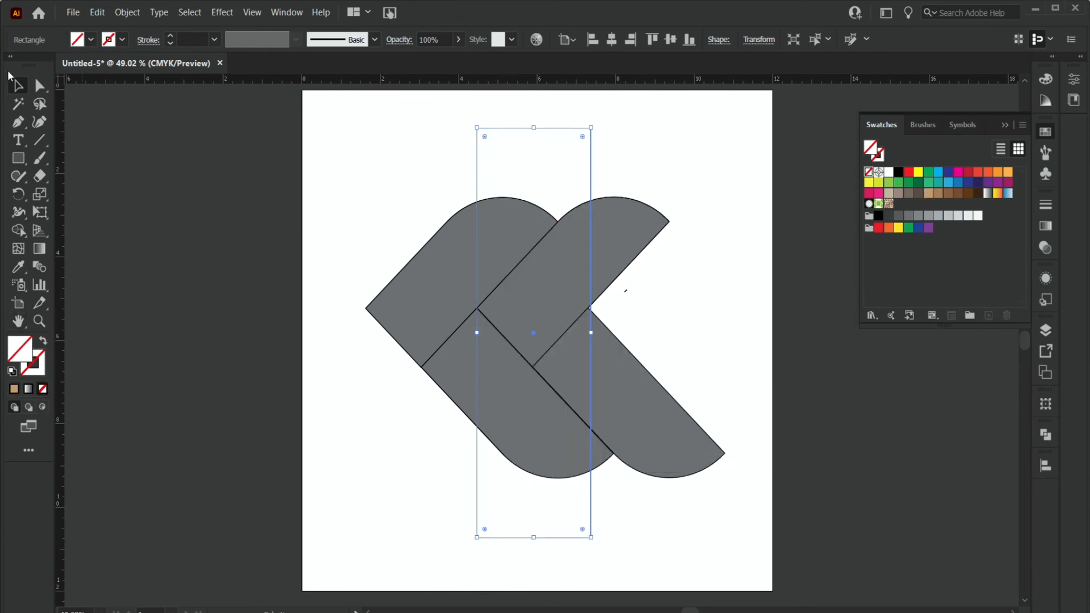
Scale the chevron and its invisible rectangle down together to a tiny size and start a new Pattern Brush from them
drag(401, 170, 616, 352)
click(663, 281)
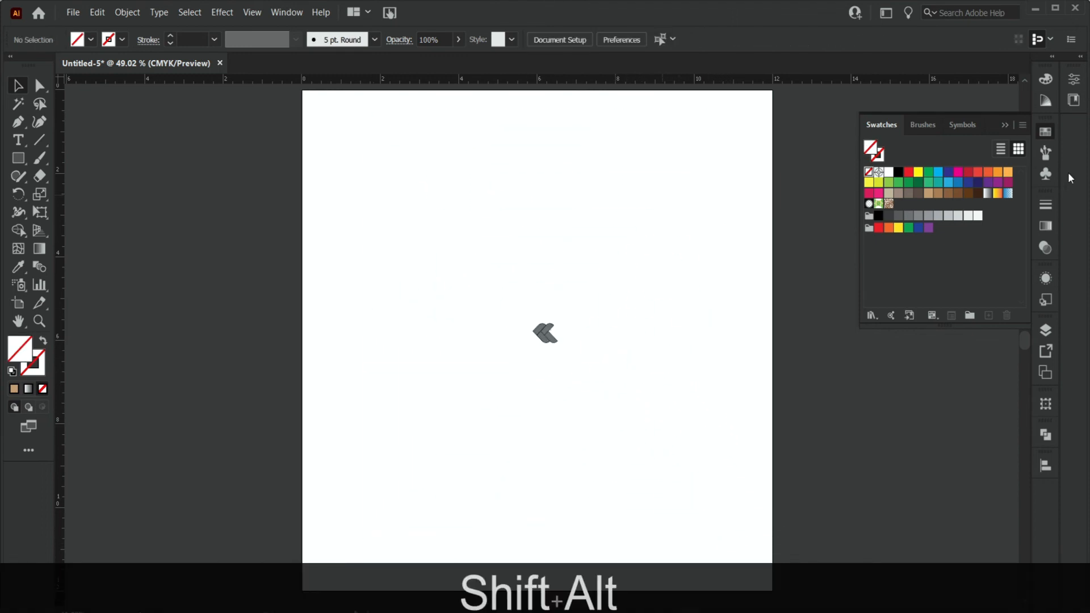
click(1043, 152)
mouse_move(588, 380)
mouse_down()
mouse_move(549, 340)
mouse_move(891, 314)
mouse_move(960, 277)
mouse_up()
click(731, 366)
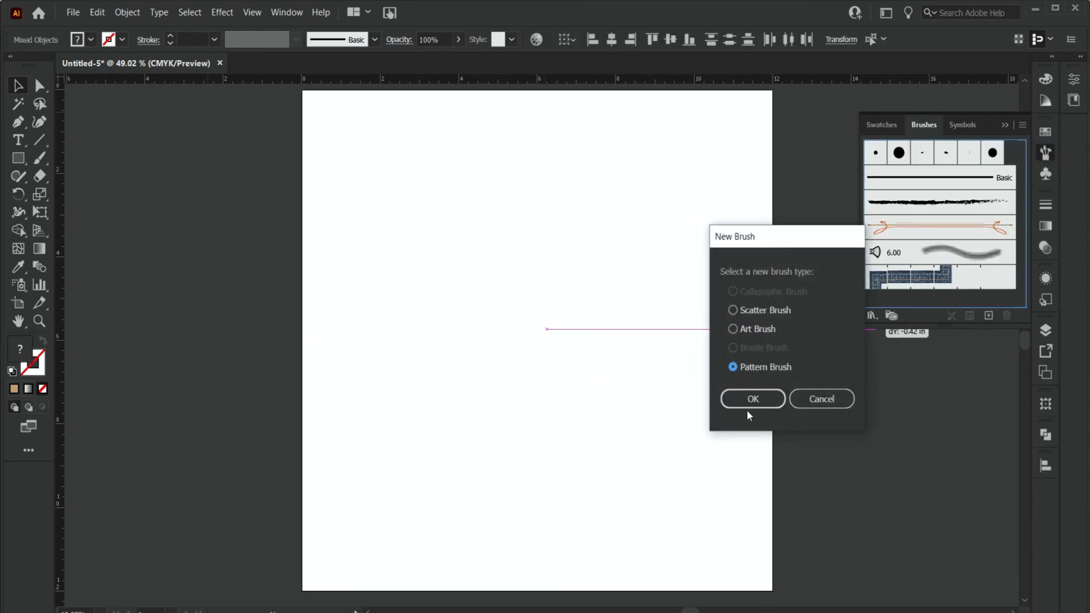
click(749, 400)
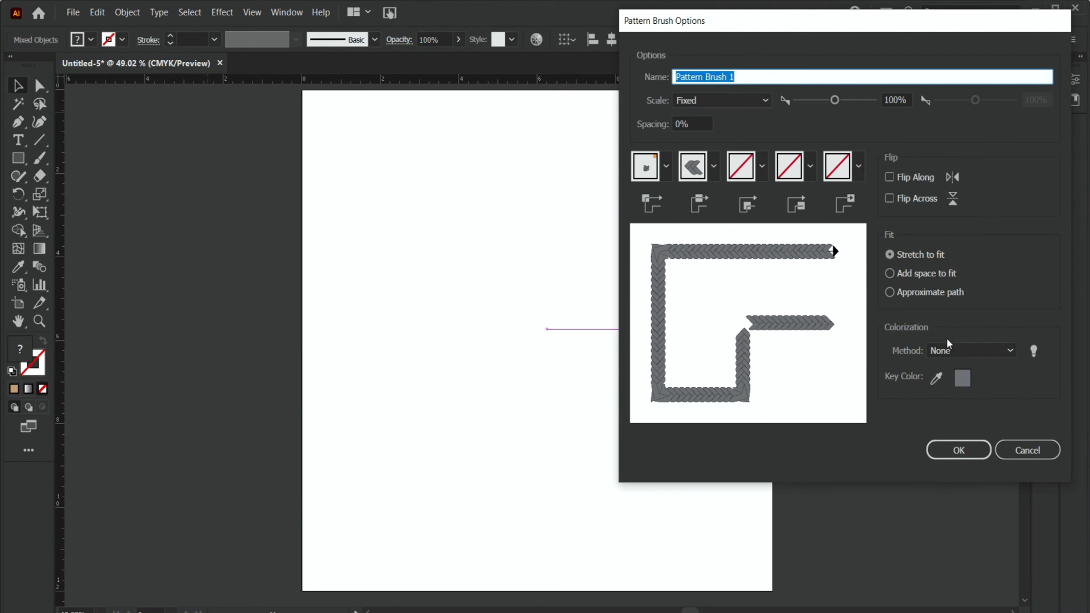
Set the pattern brush's colorization method to Tints and accept the brush options
click(1010, 350)
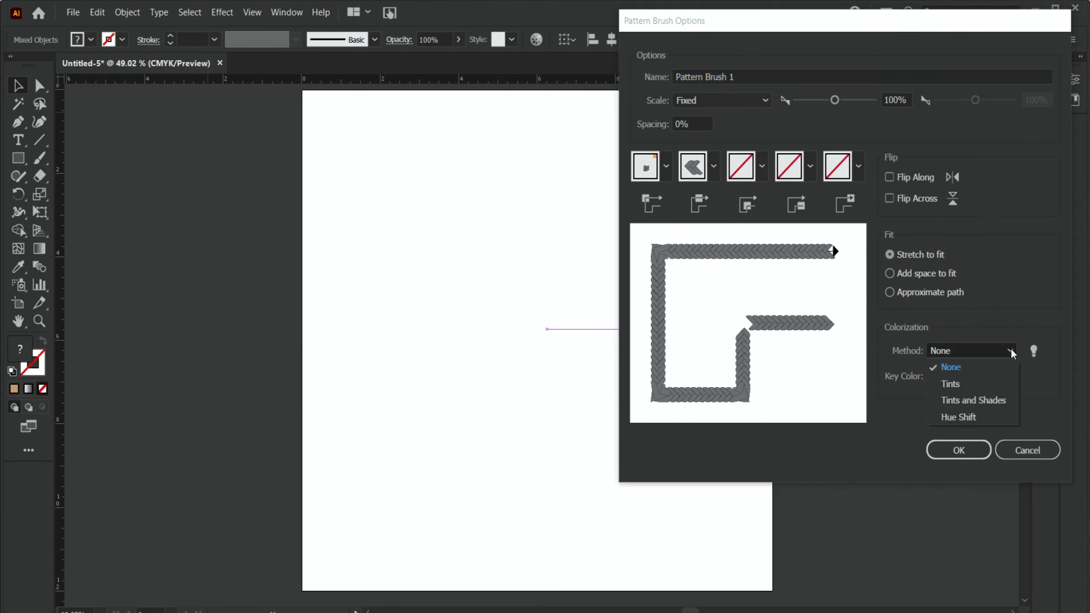
click(952, 383)
click(960, 449)
Move the small chevron artwork off the artboard and paint a winding tan stroke across the artboard with the new pattern brush
mouse_move(552, 343)
mouse_down()
mouse_move(820, 427)
mouse_move(871, 425)
mouse_up()
drag(39, 158, 104, 169)
click(102, 158)
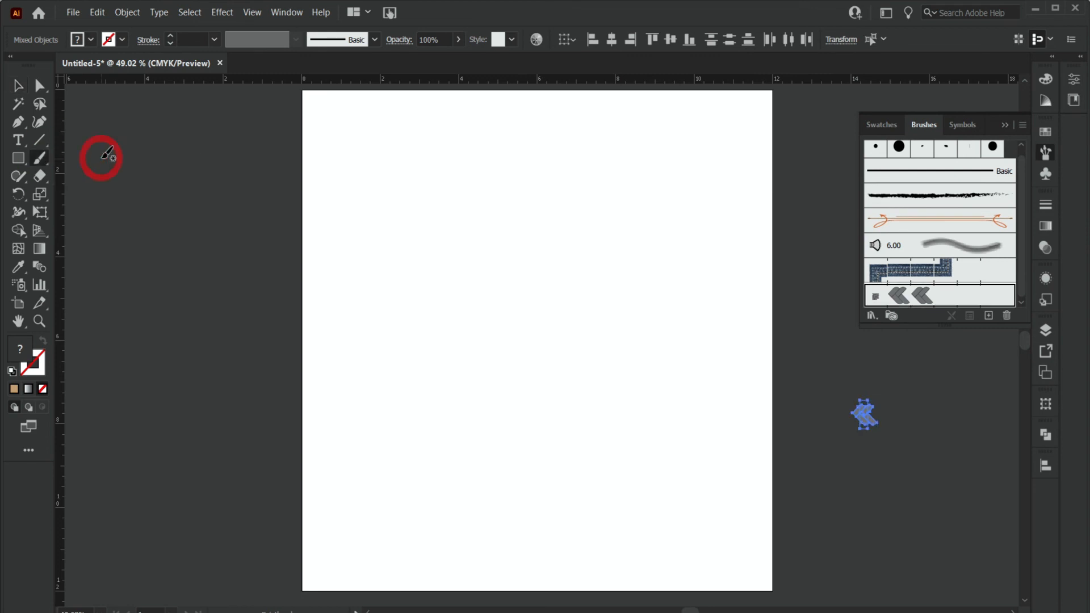
mouse_move(542, 363)
mouse_down()
mouse_move(618, 465)
mouse_move(706, 465)
mouse_up()
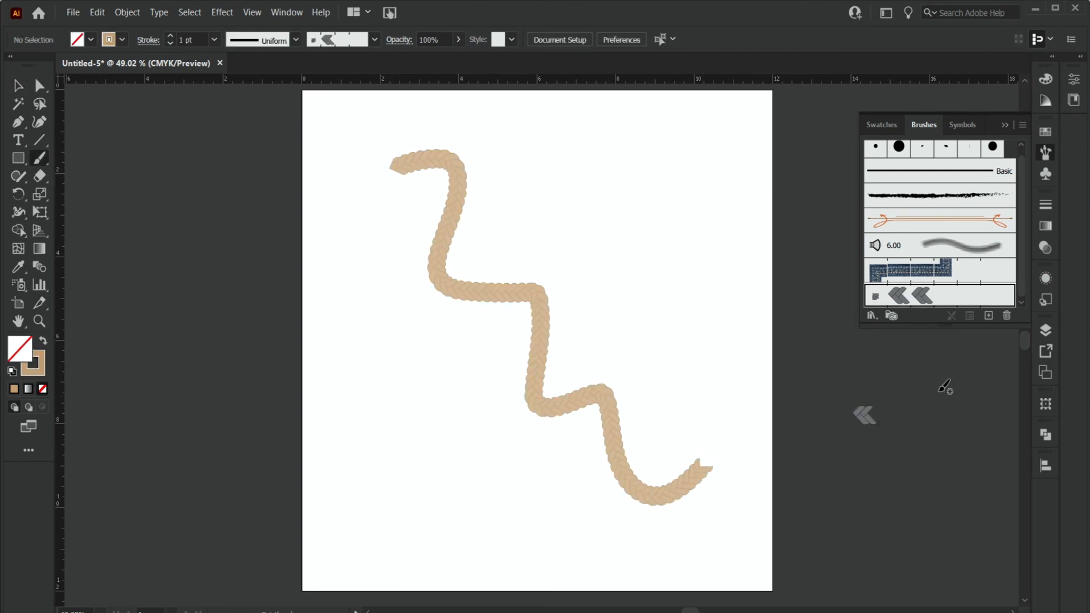
Recolour the painted braid dark brown and delete the small chevron artwork beside the artboard
key(v)
drag(855, 390, 896, 423)
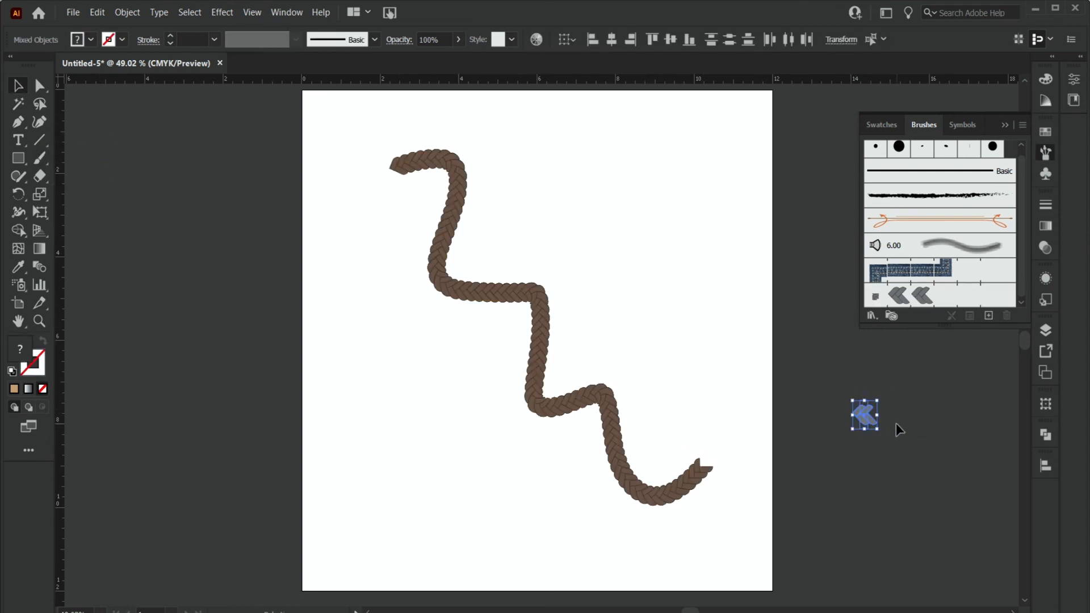
key(Delete)
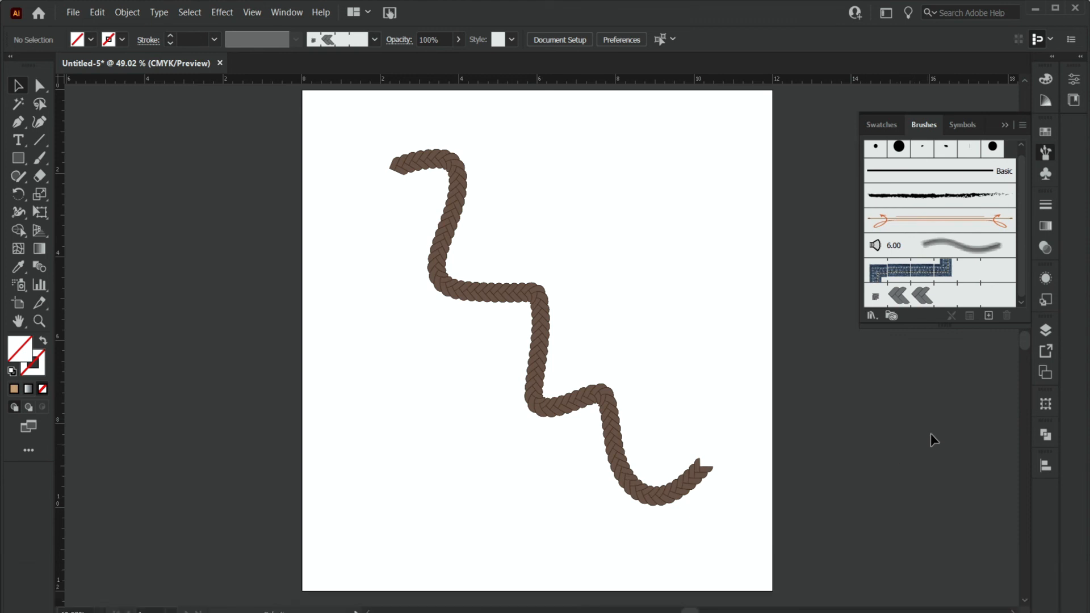